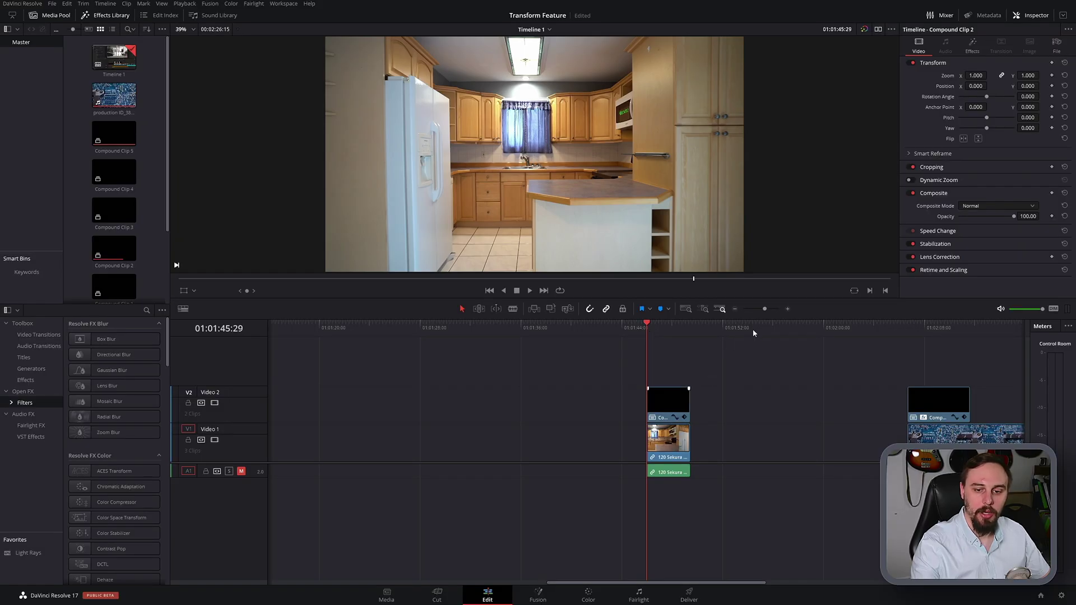
Preview the circuit-board clip, then scrub back through a few frames of the kitchen clip
drag(764, 331, 945, 329)
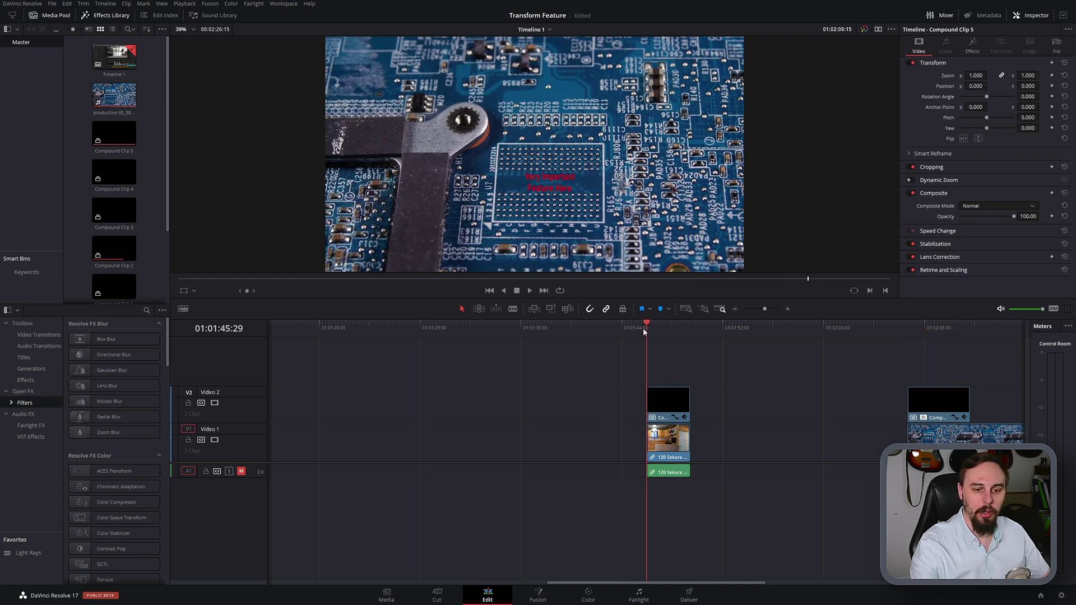
click(646, 330)
mouse_move(648, 325)
mouse_down()
mouse_move(675, 325)
mouse_move(651, 325)
mouse_up()
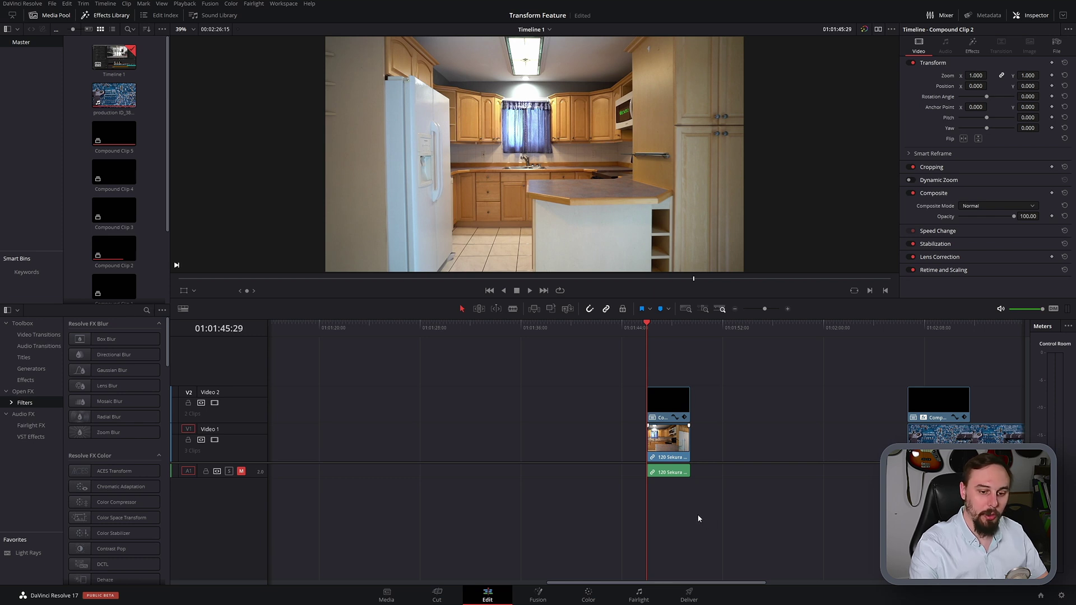
Duplicate the kitchen clip's V2, V1 and A1 clips earlier on the timeline, then delete the copied overlay compound clip
drag(685, 483, 655, 372)
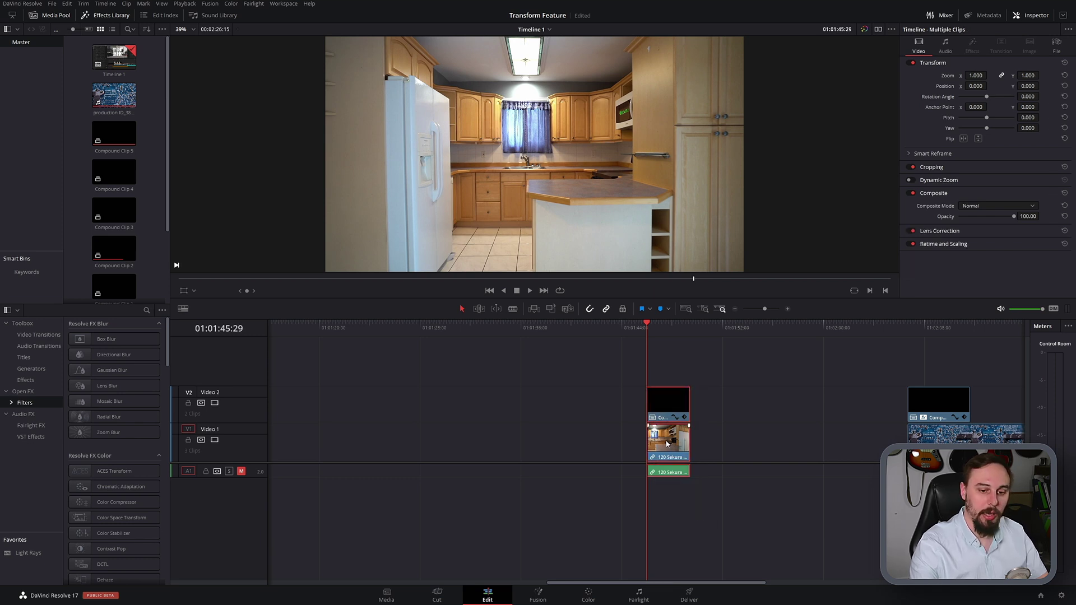
drag(667, 412, 607, 416)
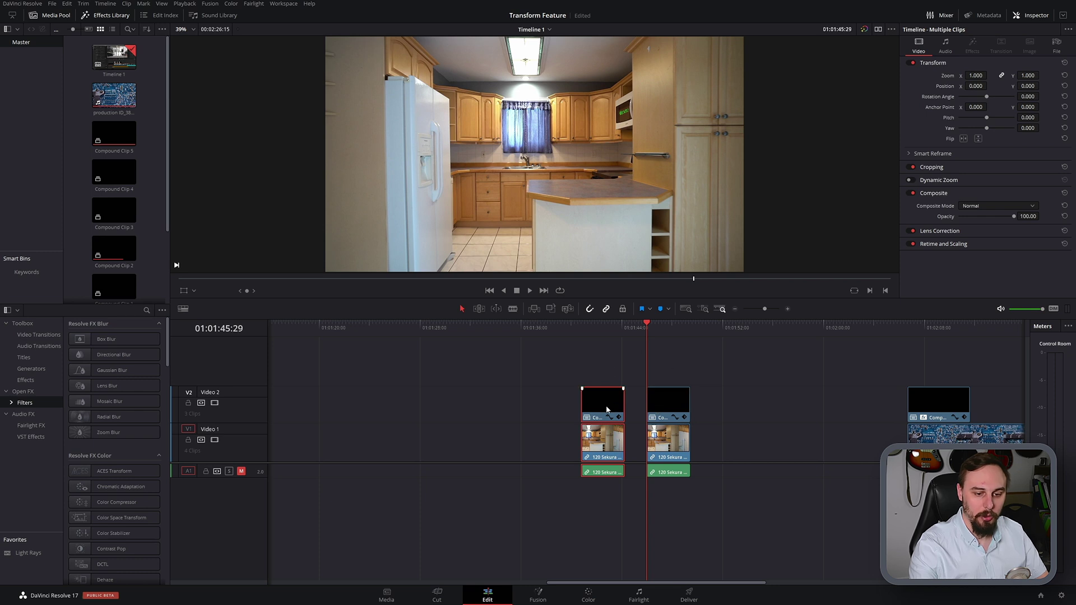
click(615, 525)
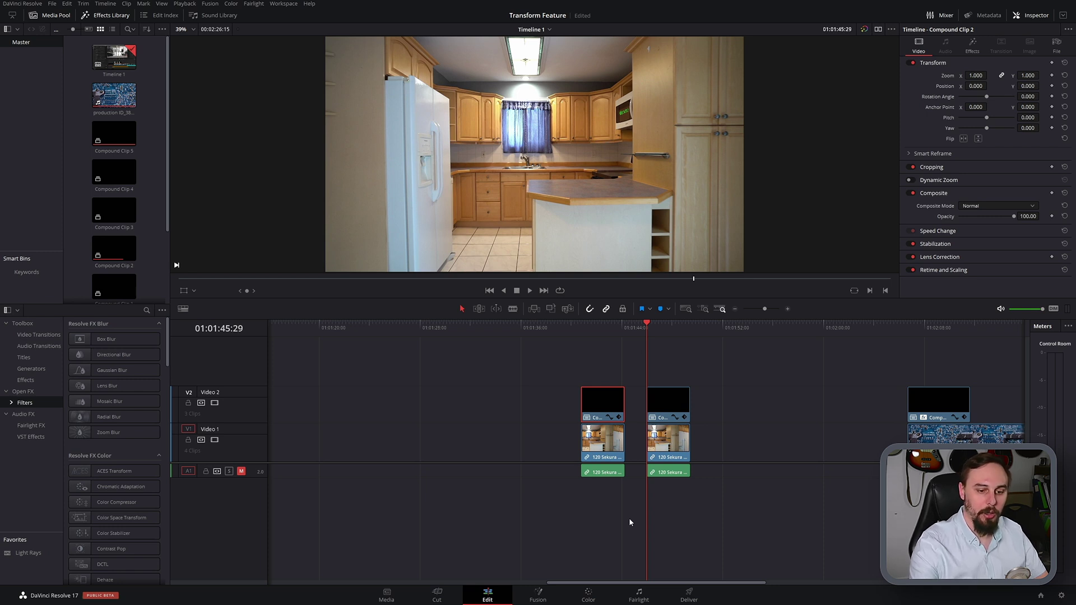
key(Delete)
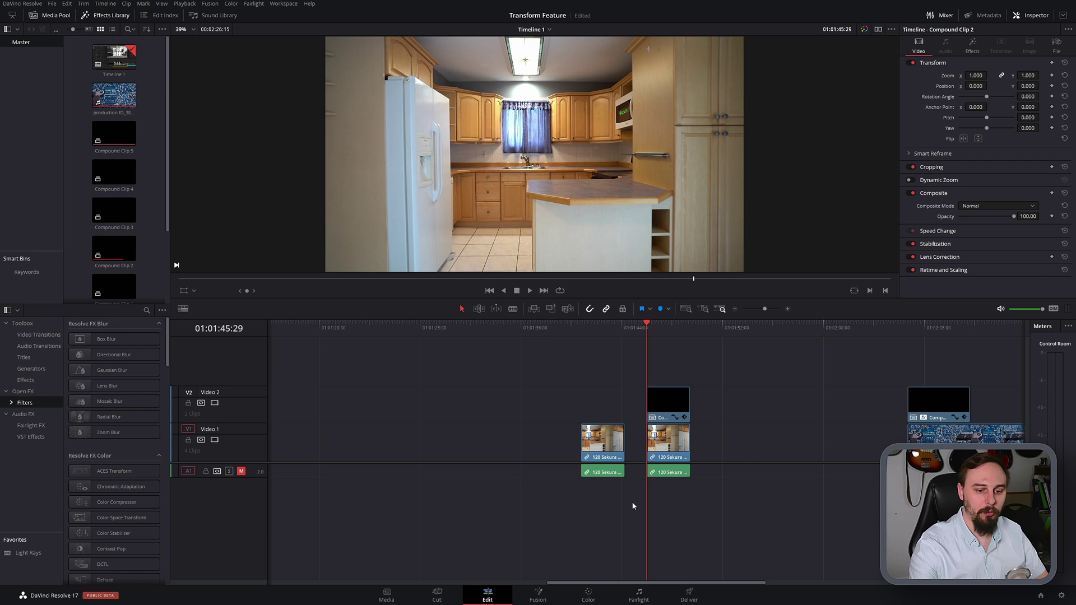
key(Up)
Convert the copied kitchen clip into Fusion Clip 1 and open it on the Fusion page
right_click(597, 435)
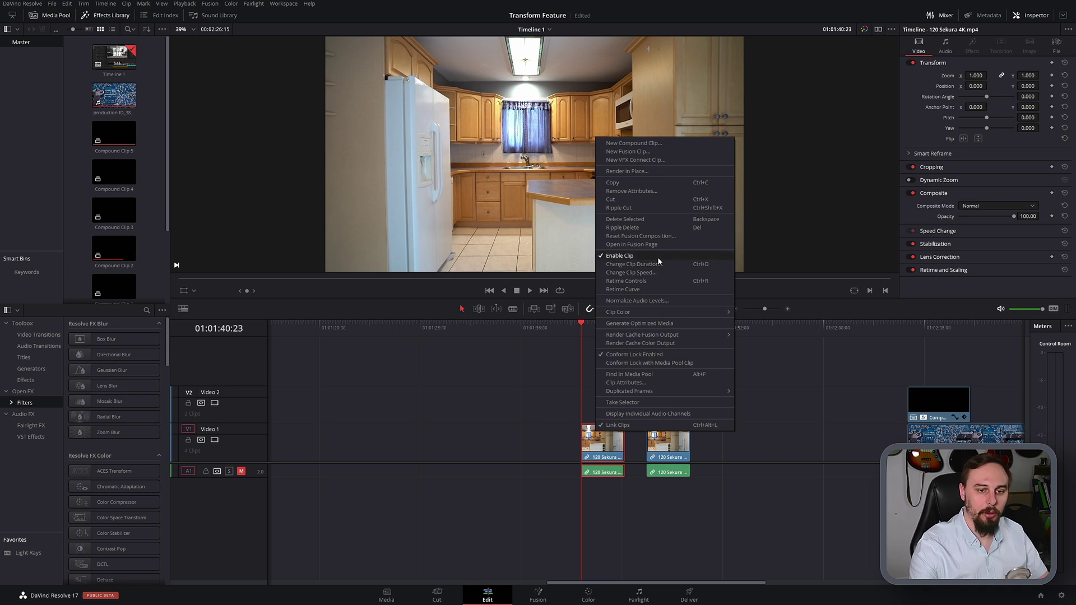
click(660, 154)
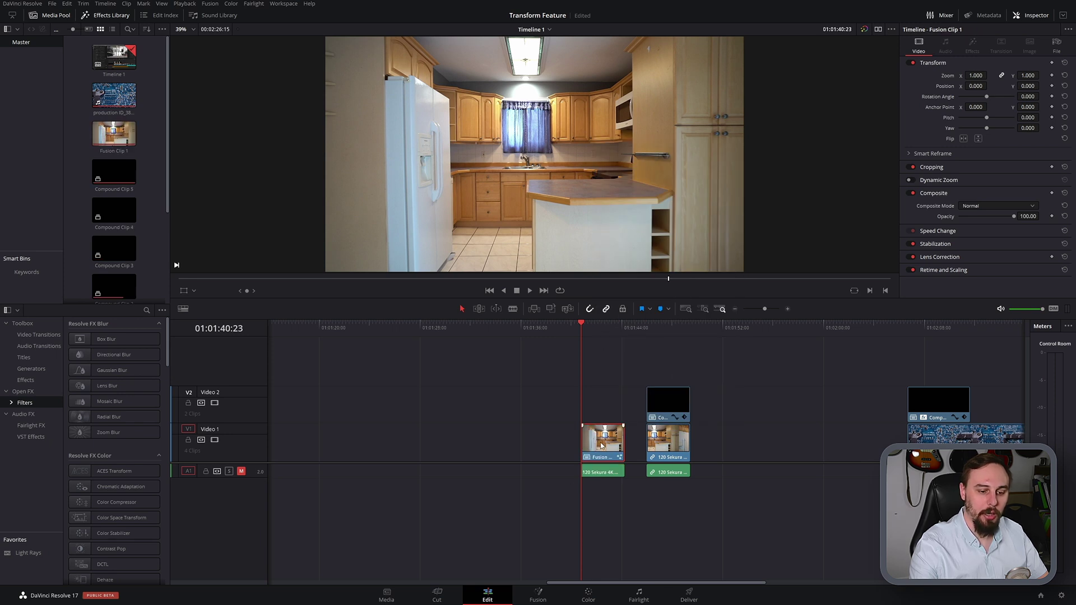
click(539, 594)
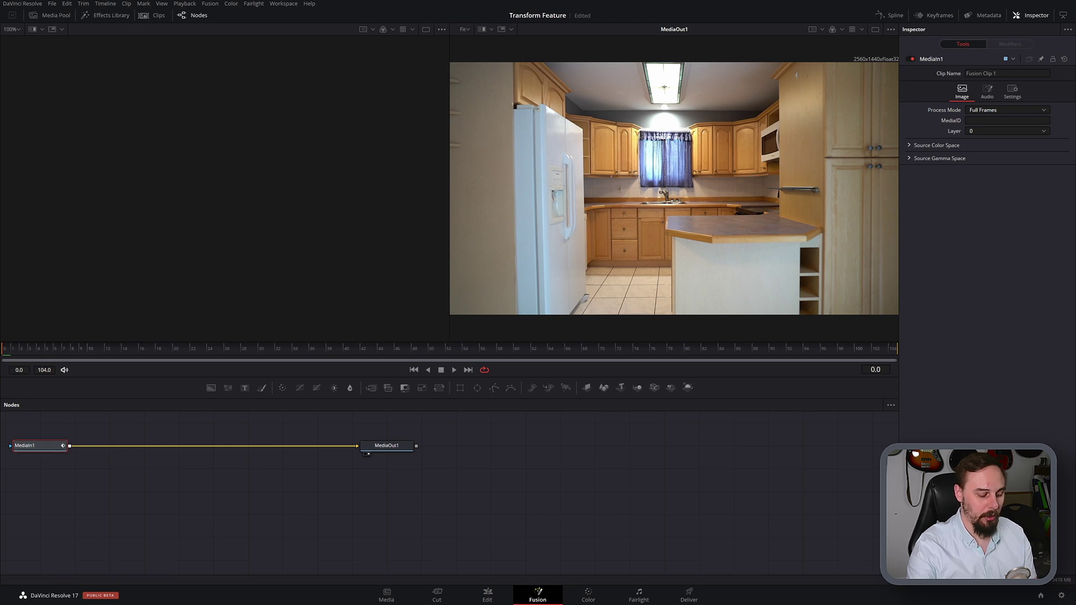
Add a Planar Tracker node between MediaIn1 and MediaOut1 using the 'plan' tool search
key(shift+space)
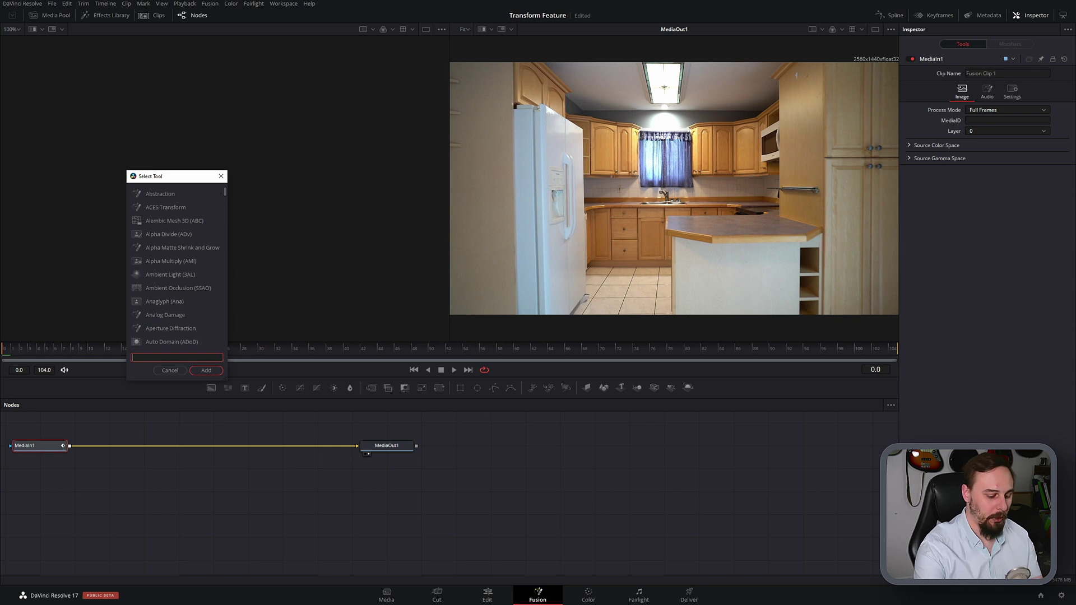
text(plan)
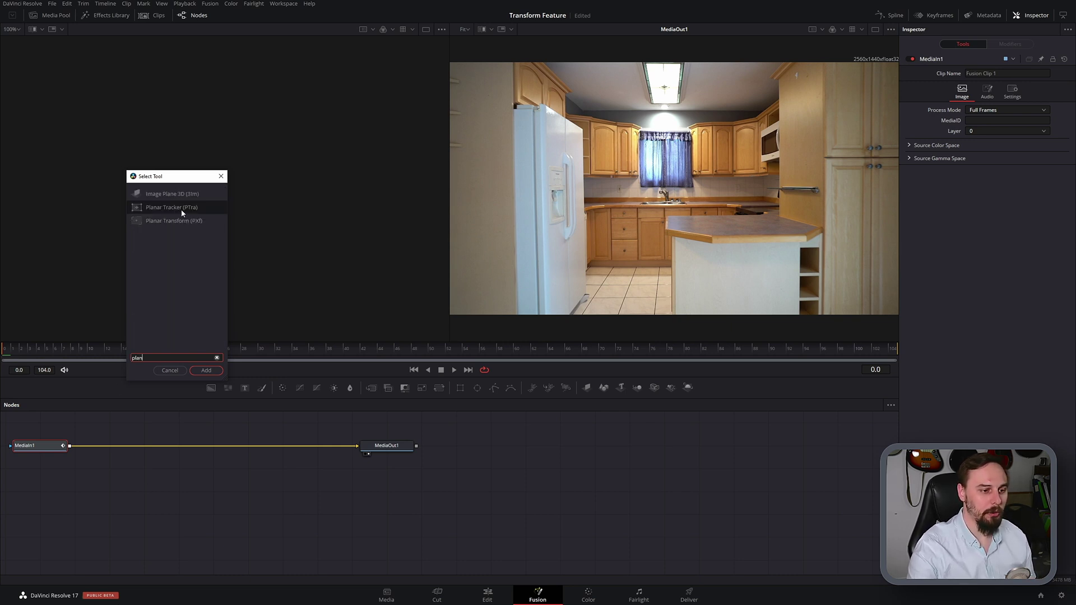
click(182, 208)
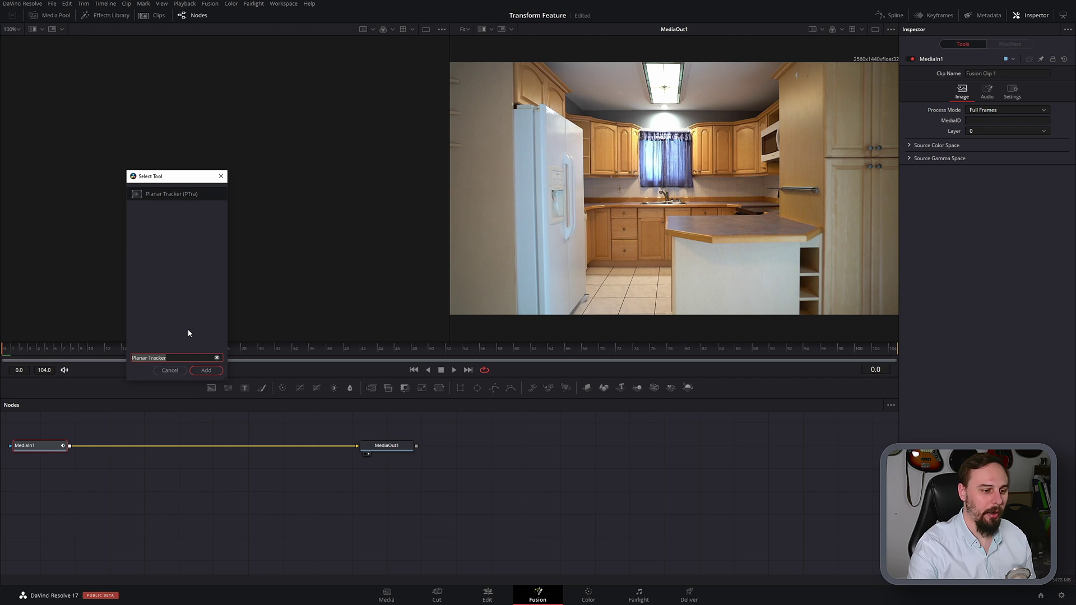
click(206, 371)
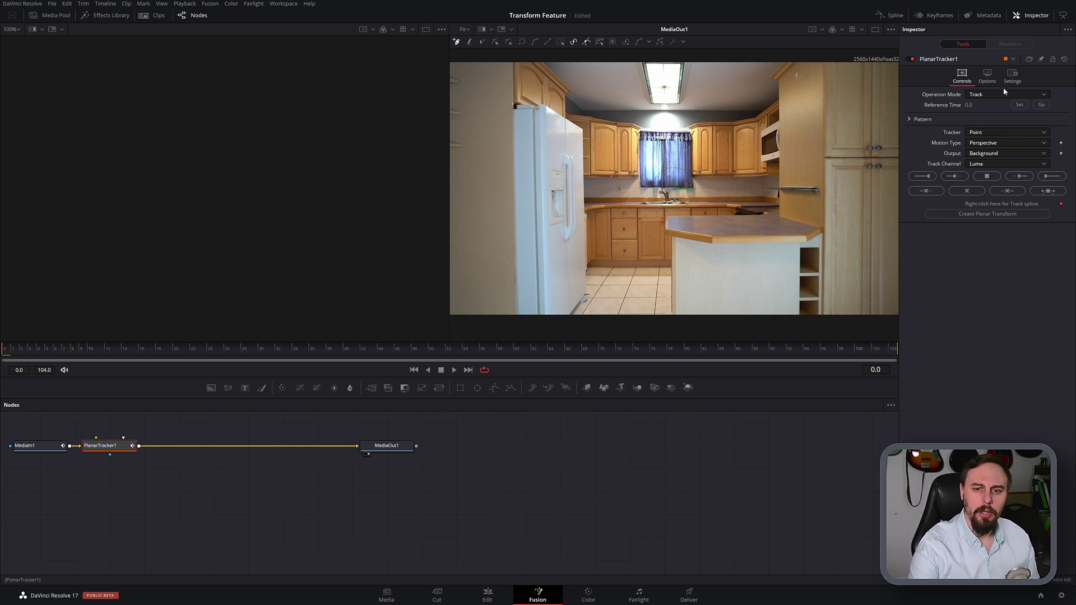
Keep PlanarTracker1 in Track mode, switch its tracker to Hybrid Point/Area, and review the motion types
click(1035, 93)
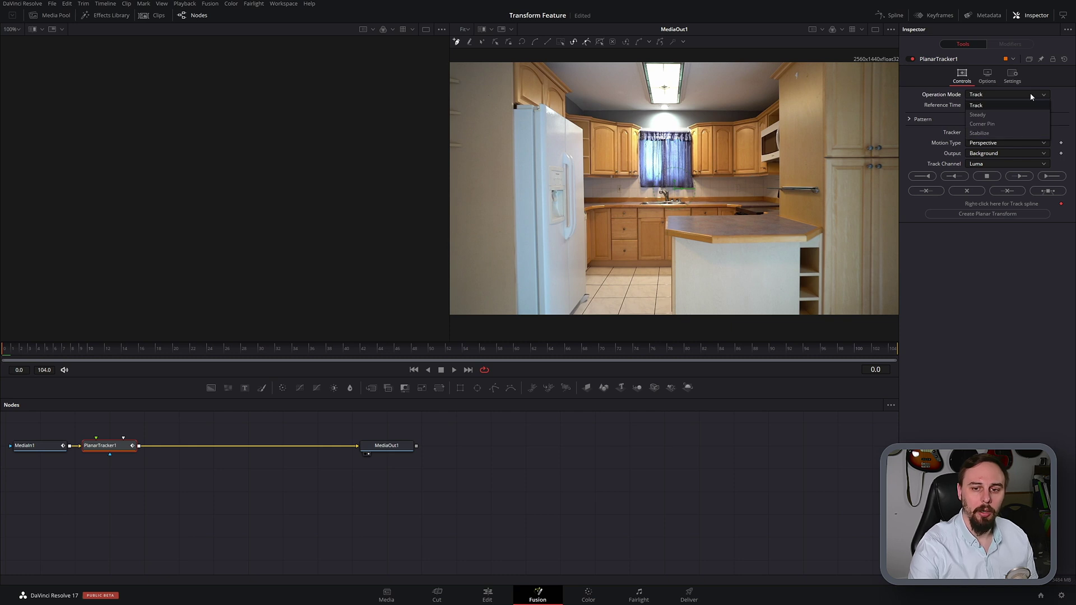
click(1062, 100)
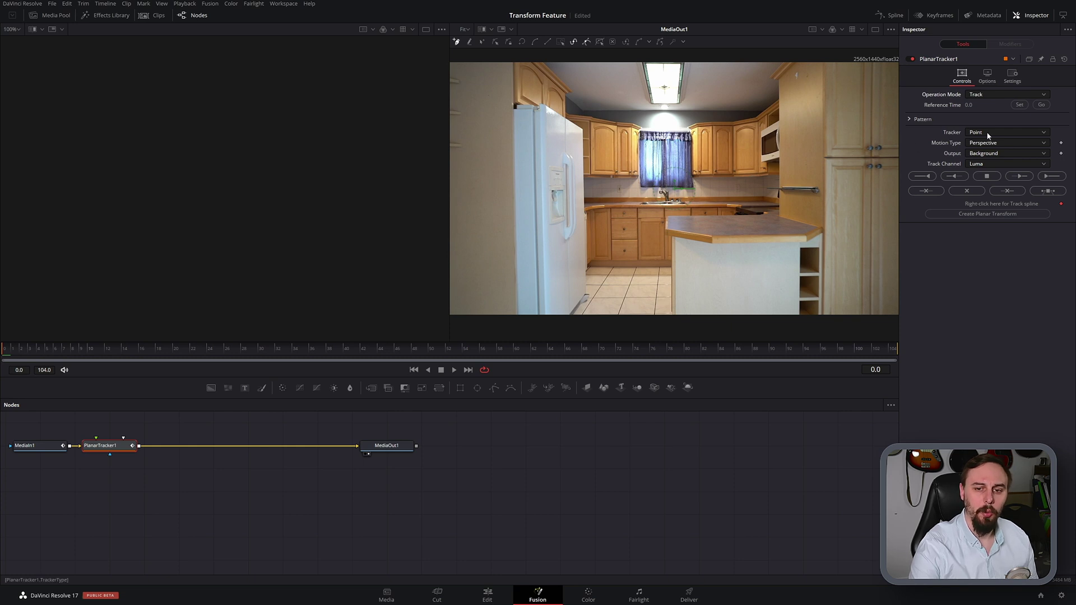
click(1009, 133)
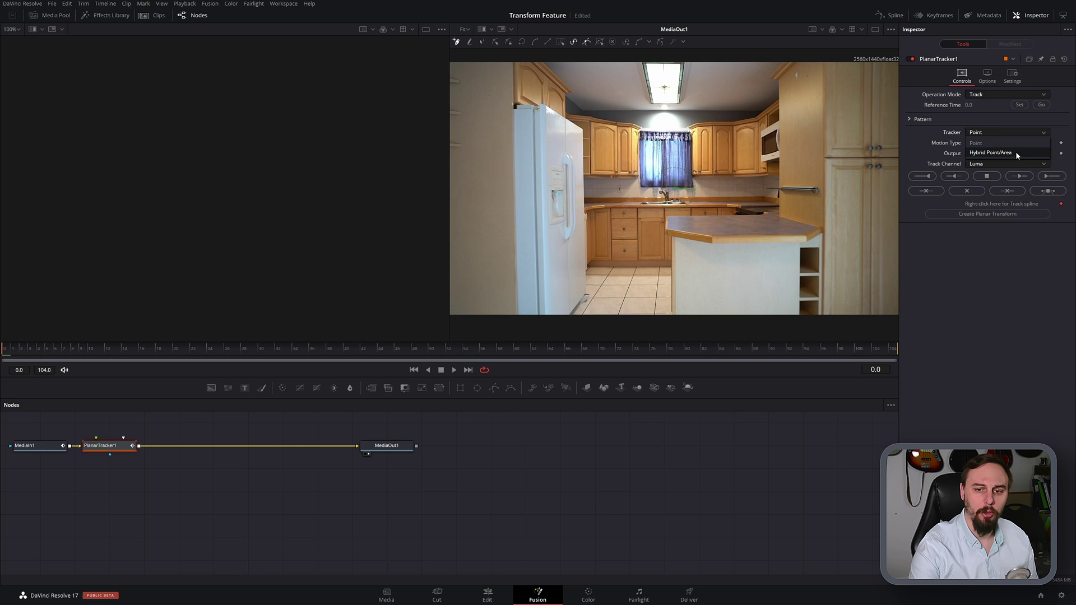
click(1016, 152)
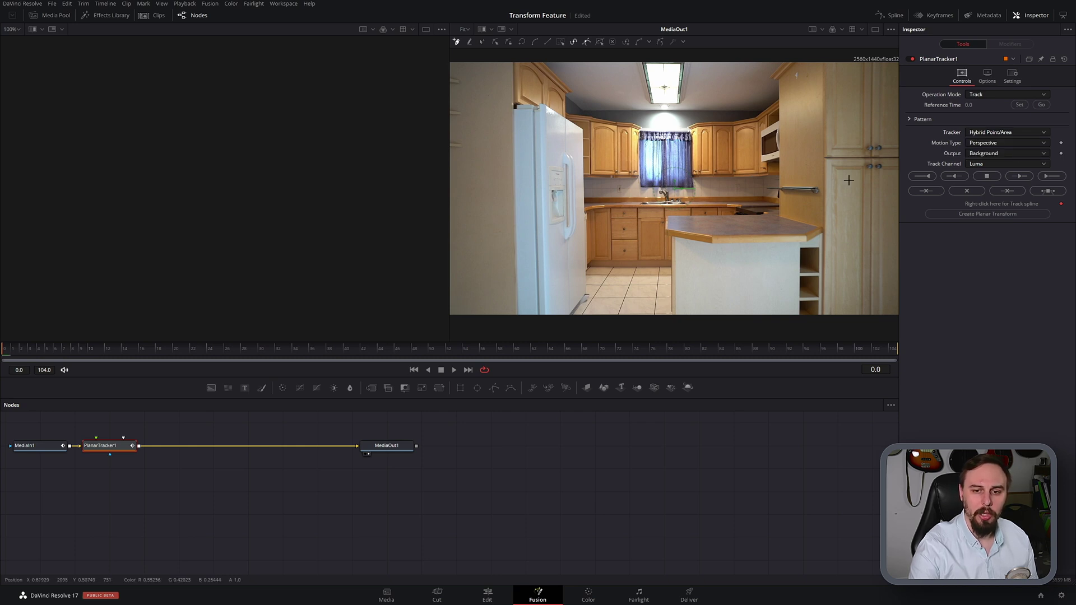
click(1024, 143)
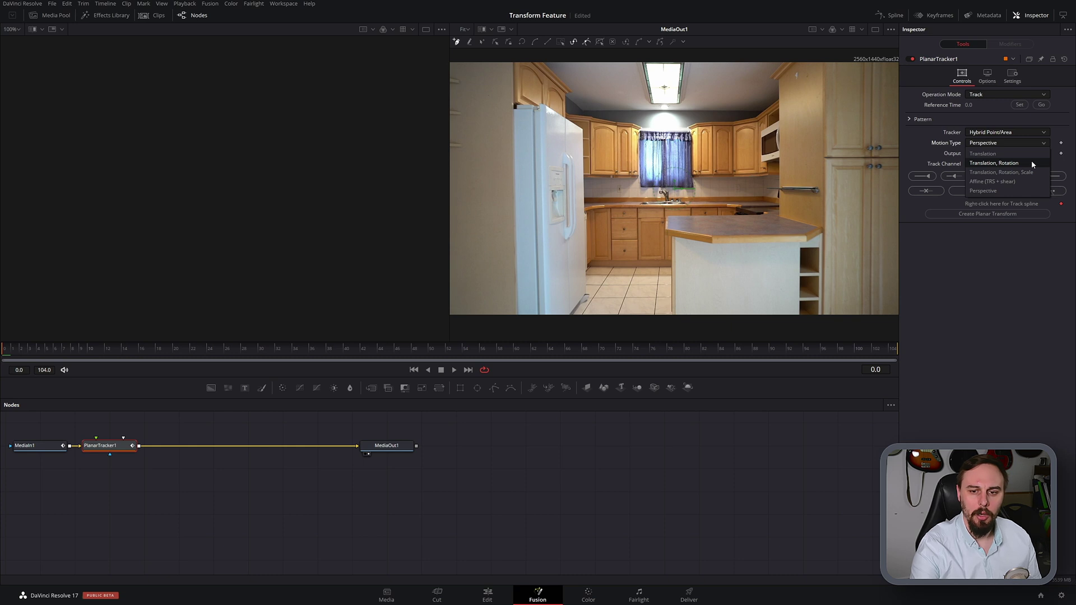
click(1007, 195)
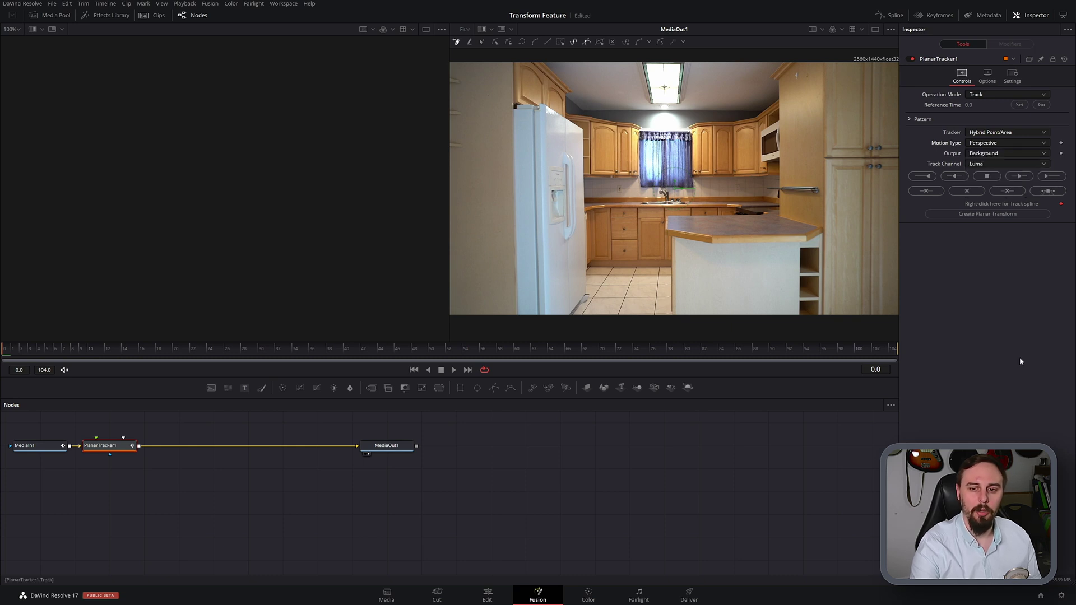
click(1011, 153)
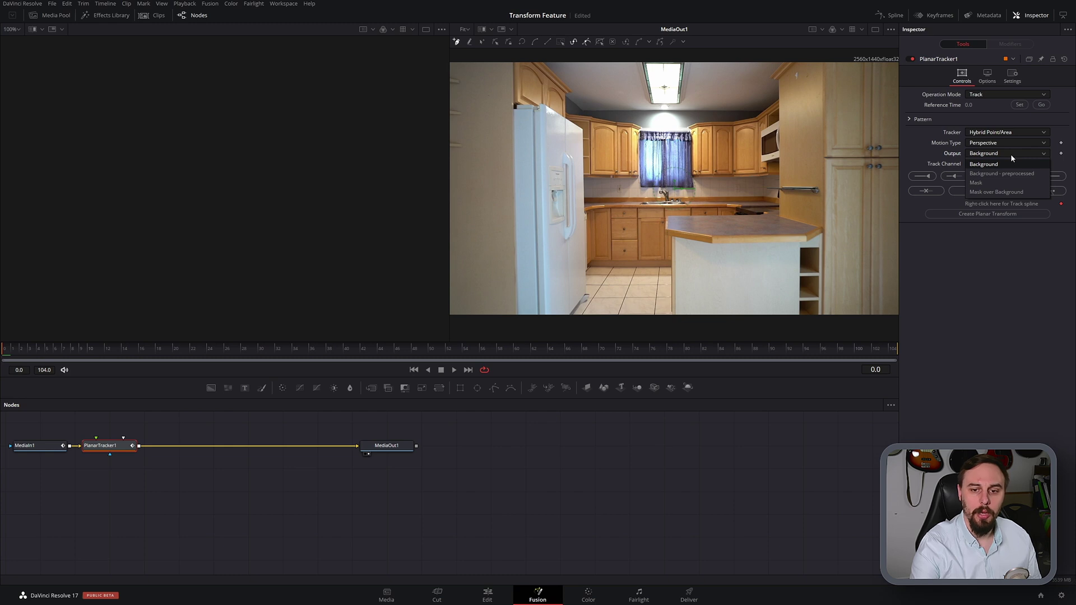
click(971, 304)
click(1002, 166)
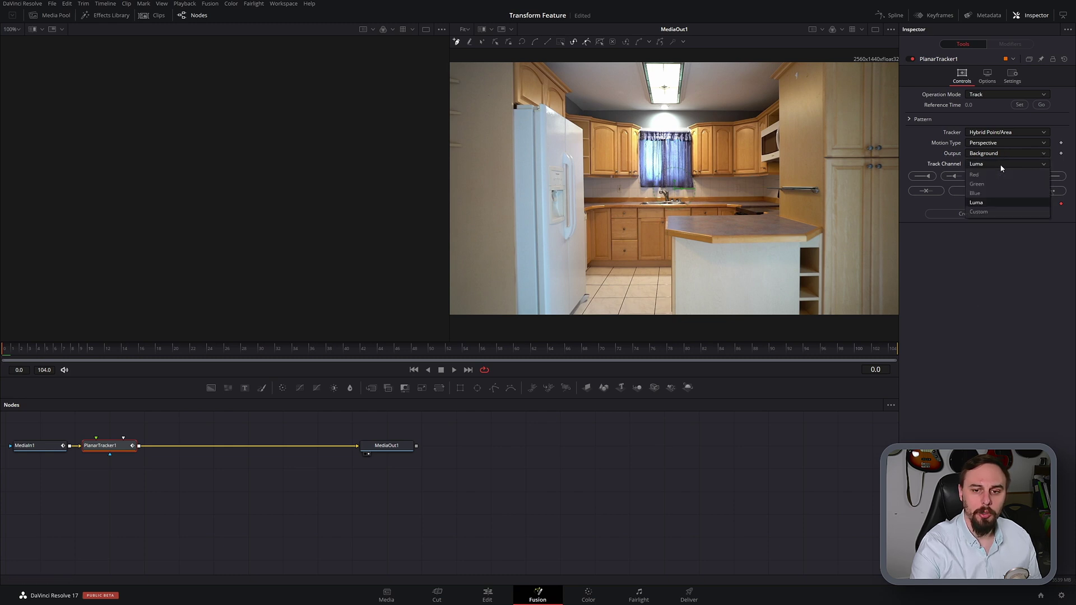
click(1001, 168)
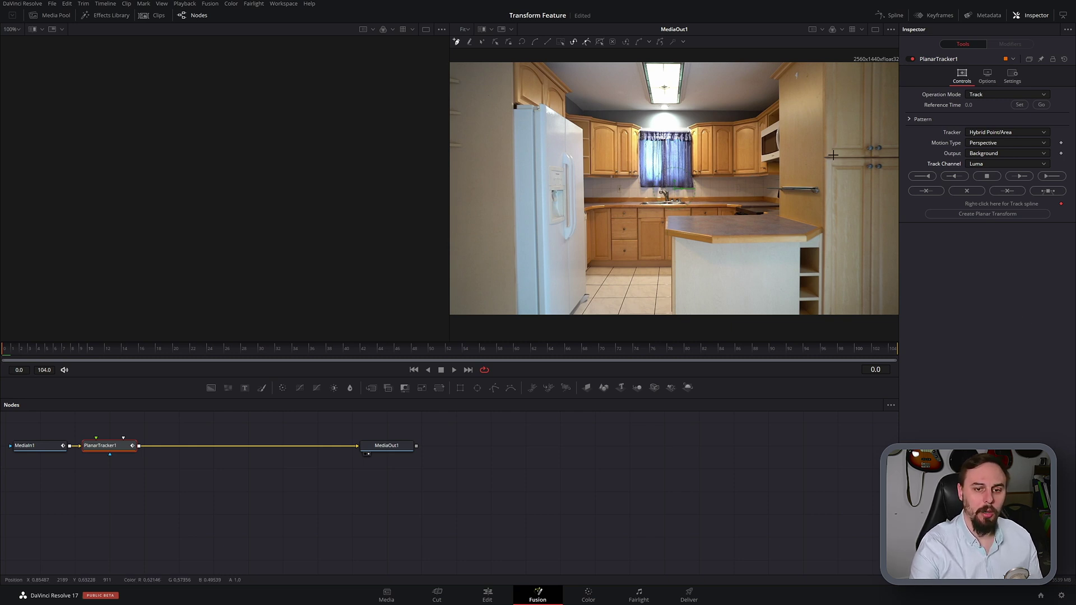
Move the playhead to frame 71 of the kitchen clip
scroll(816, 136, up, 3)
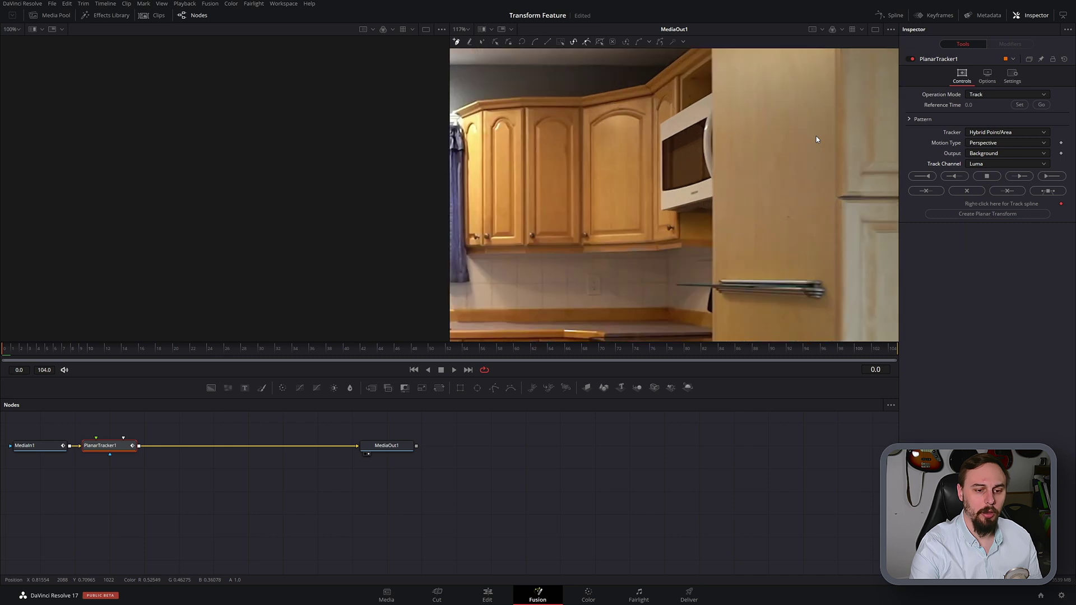
click(575, 354)
click(601, 349)
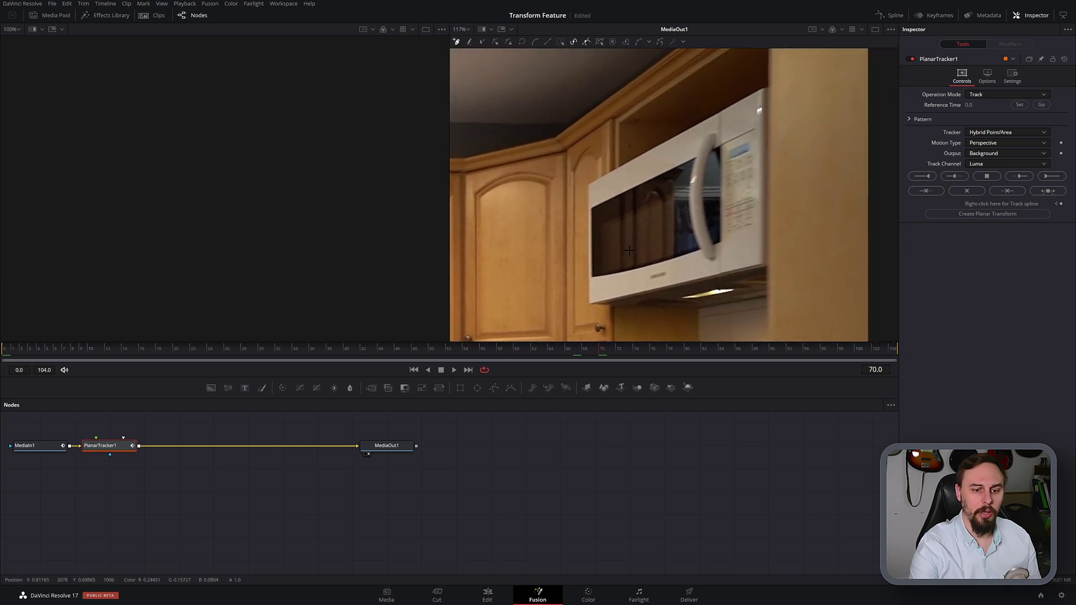
click(615, 351)
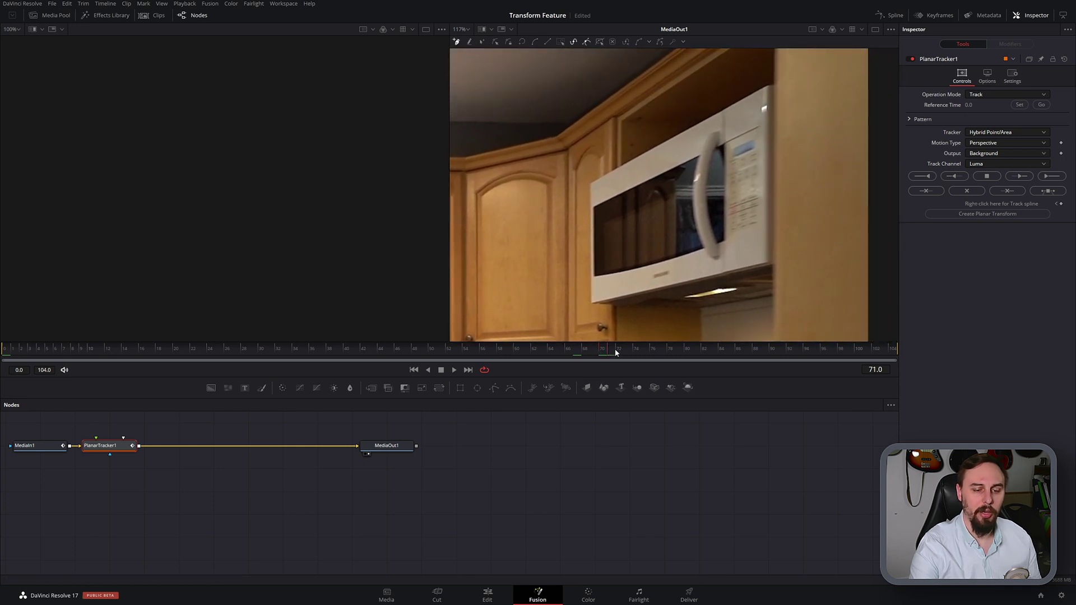
Draw a closed four-corner polygon around the microwave front, starting at its top-right corner
click(784, 66)
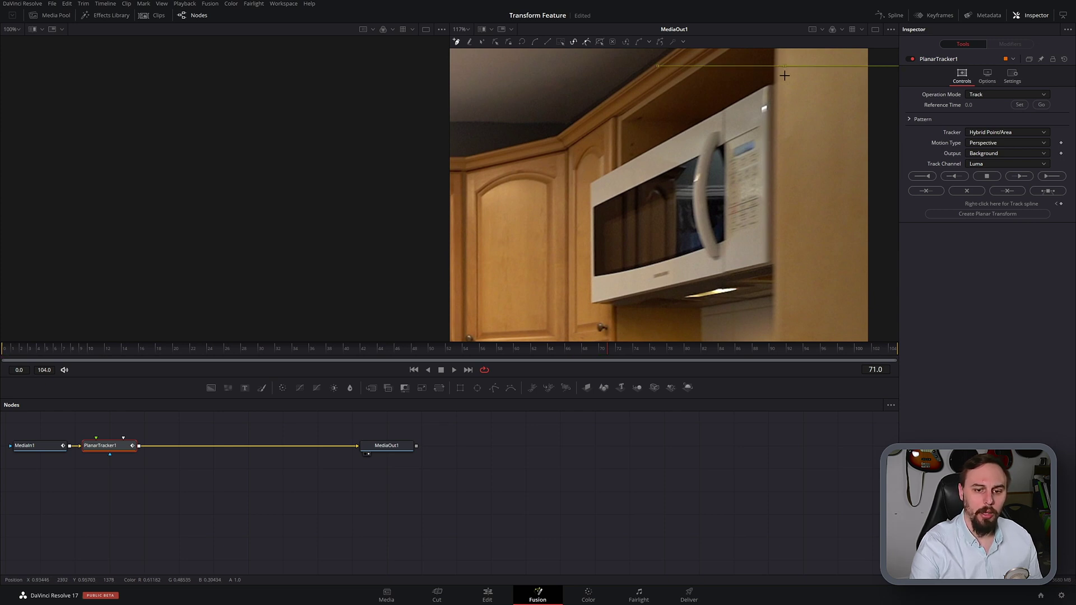
click(790, 312)
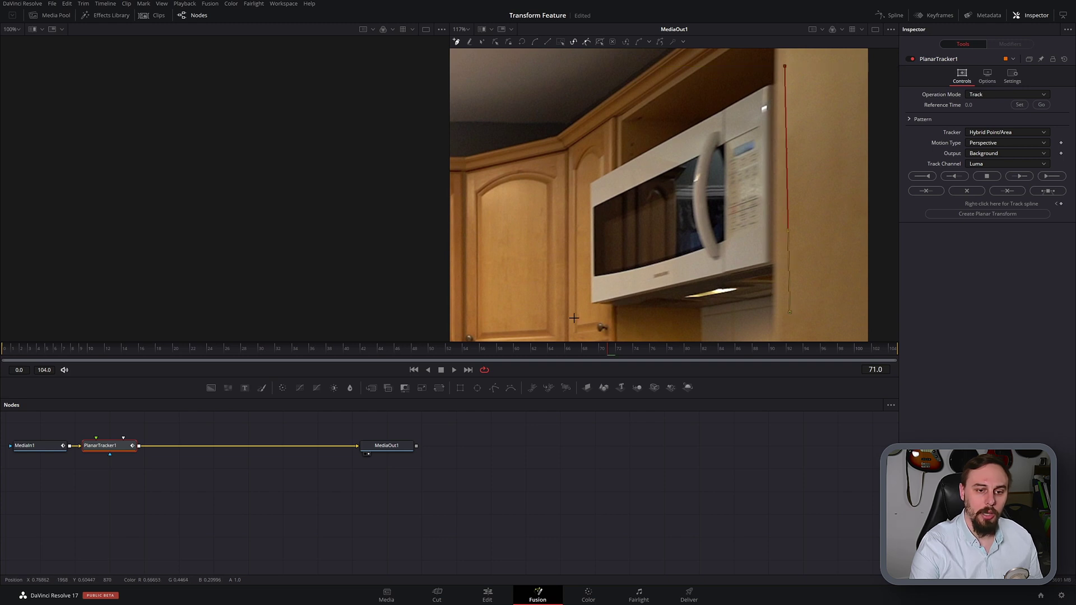
click(573, 317)
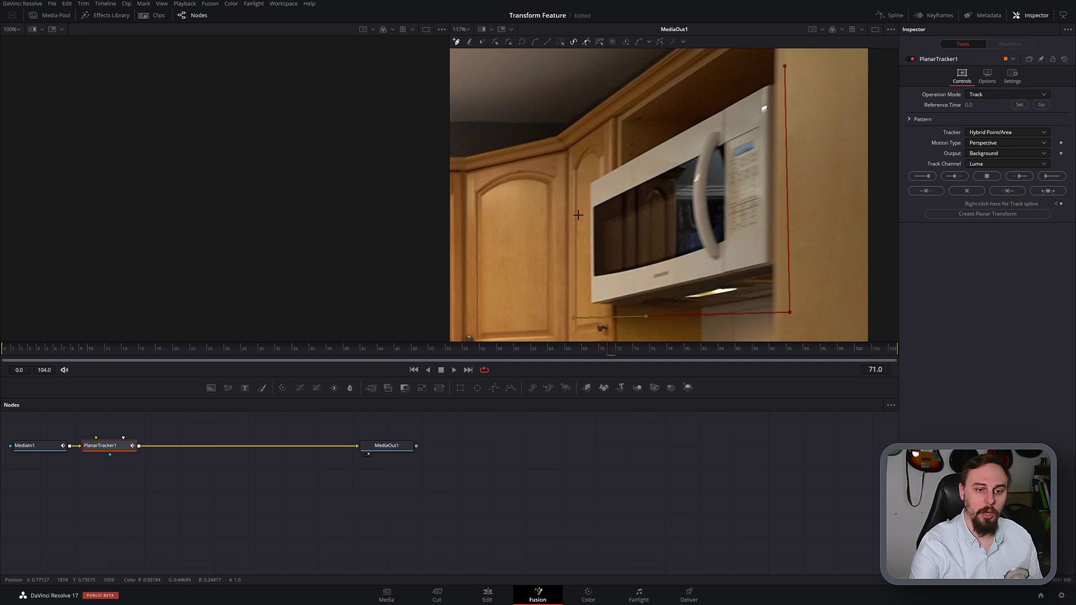
click(579, 173)
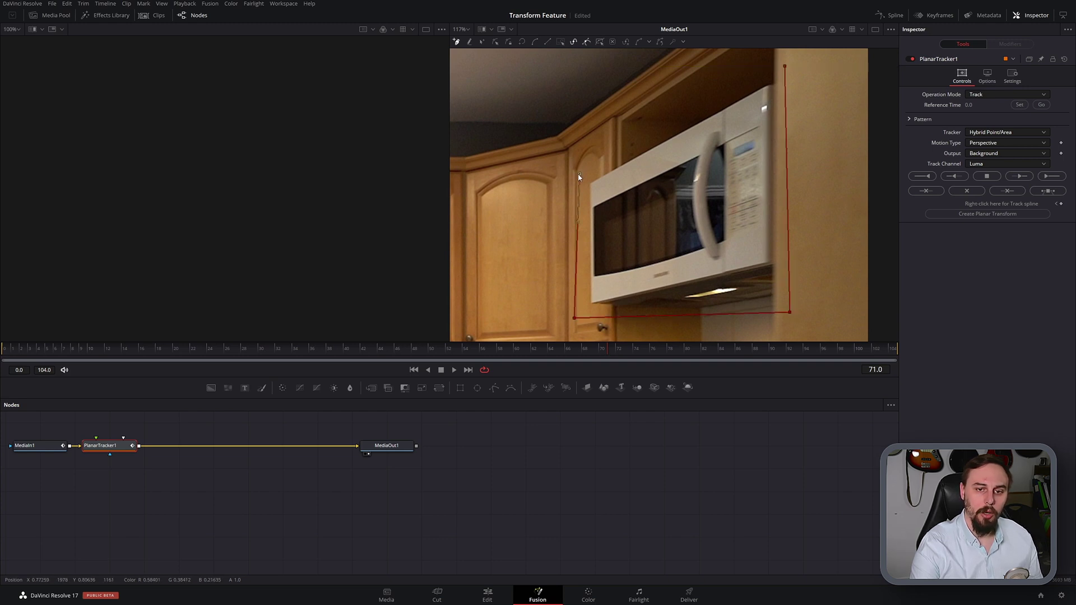
click(785, 67)
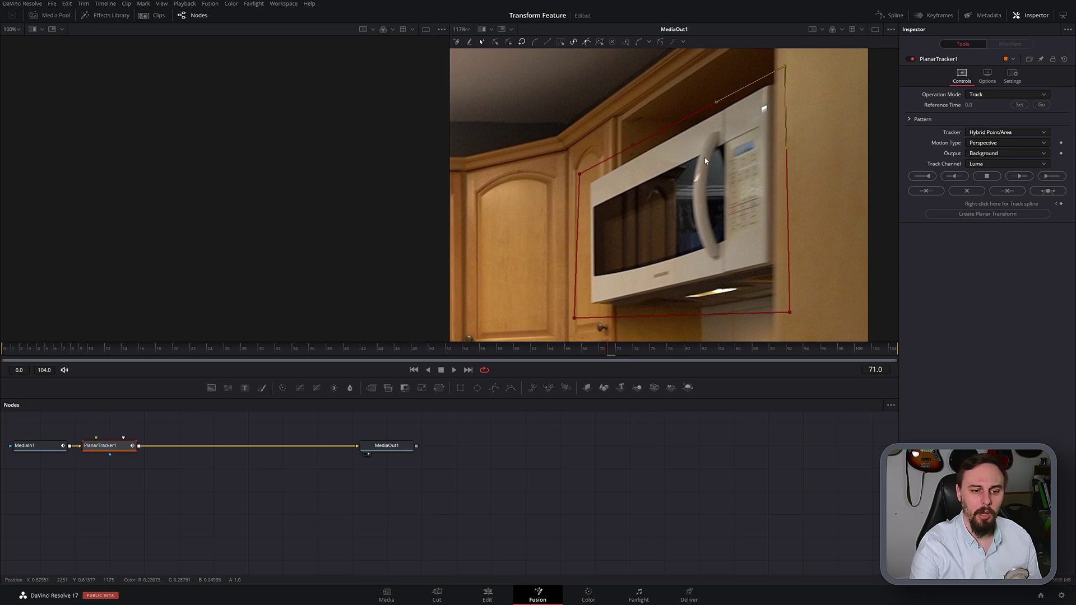
Set frame 71 as the reference time and track the microwave forward to the clip end
scroll(741, 253, down, 4)
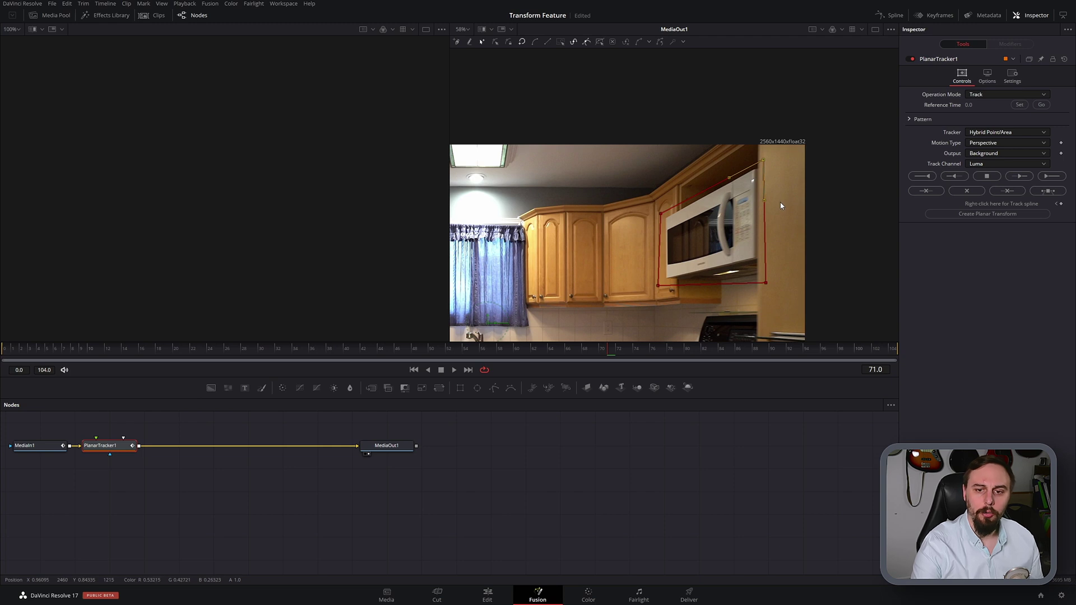
click(1020, 105)
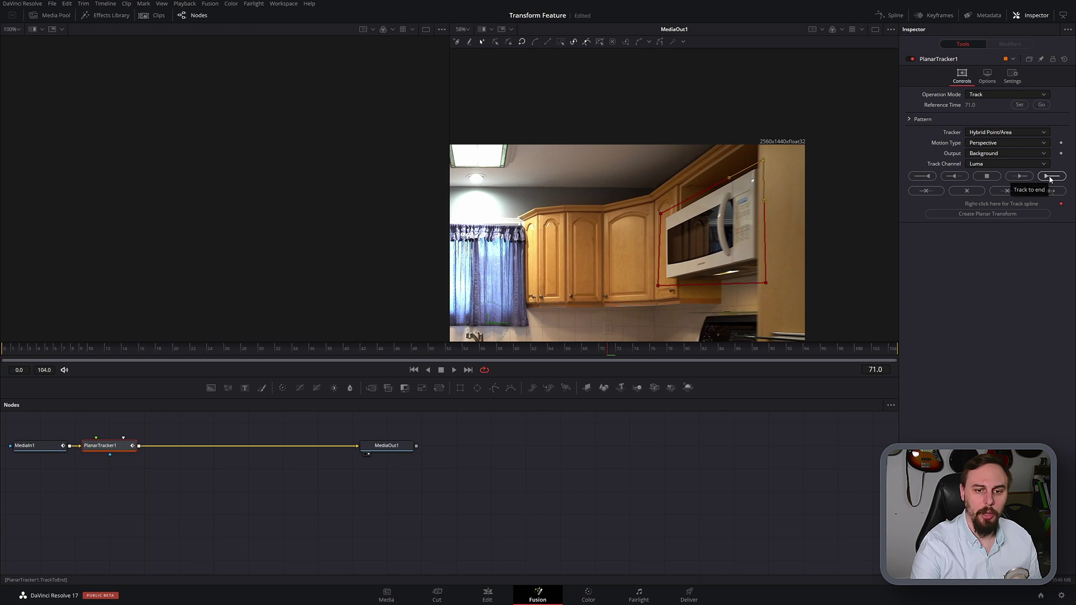
click(1050, 177)
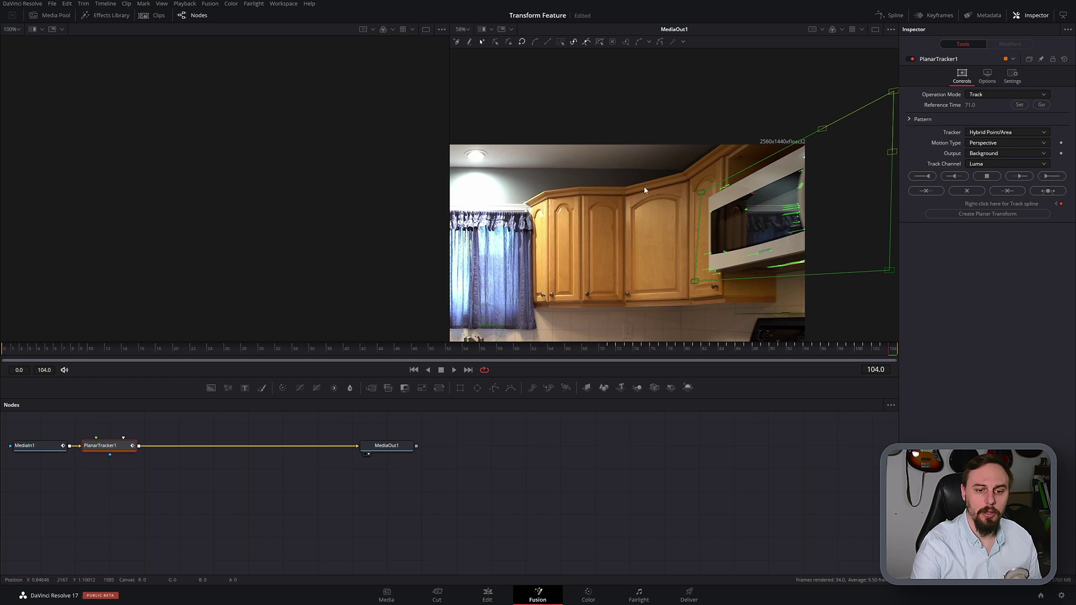
Return to frame 71, track the microwave backward to the clip start, and scrub to review it
click(616, 348)
drag(616, 350, 619, 349)
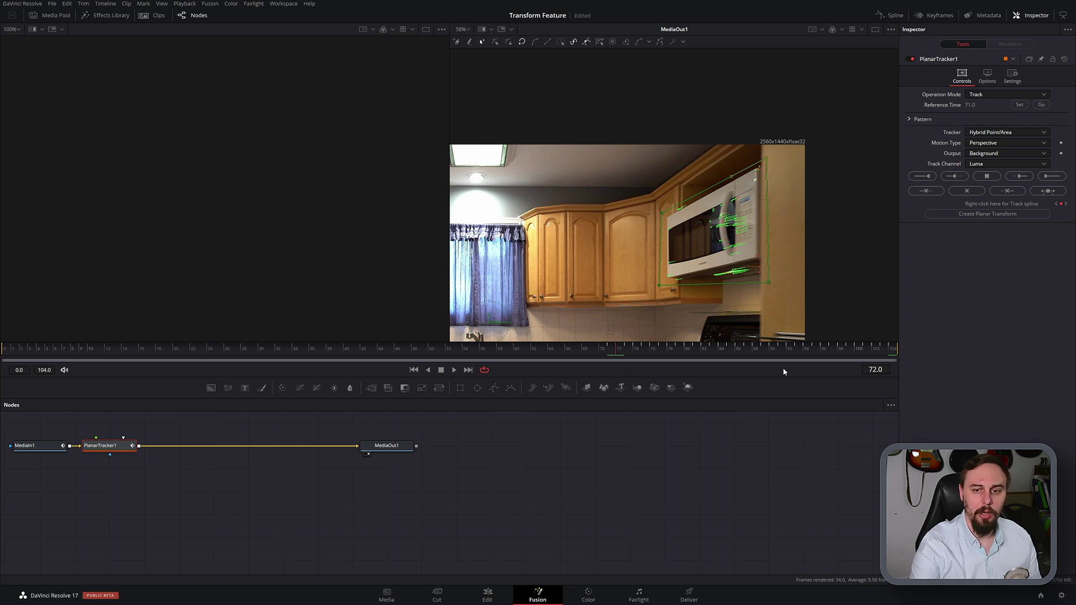
click(934, 176)
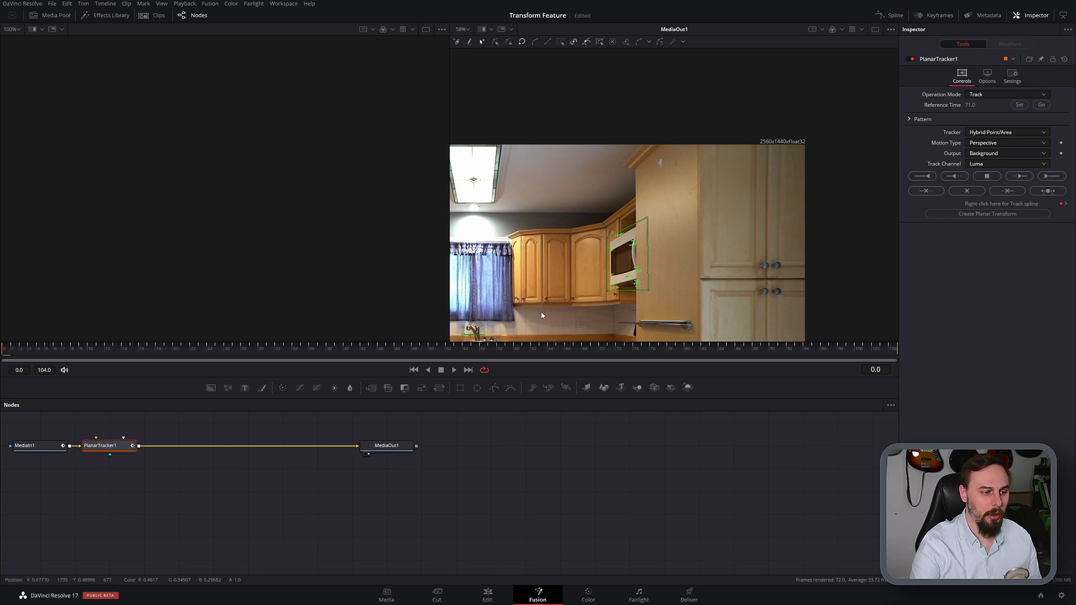
drag(7, 351, 620, 356)
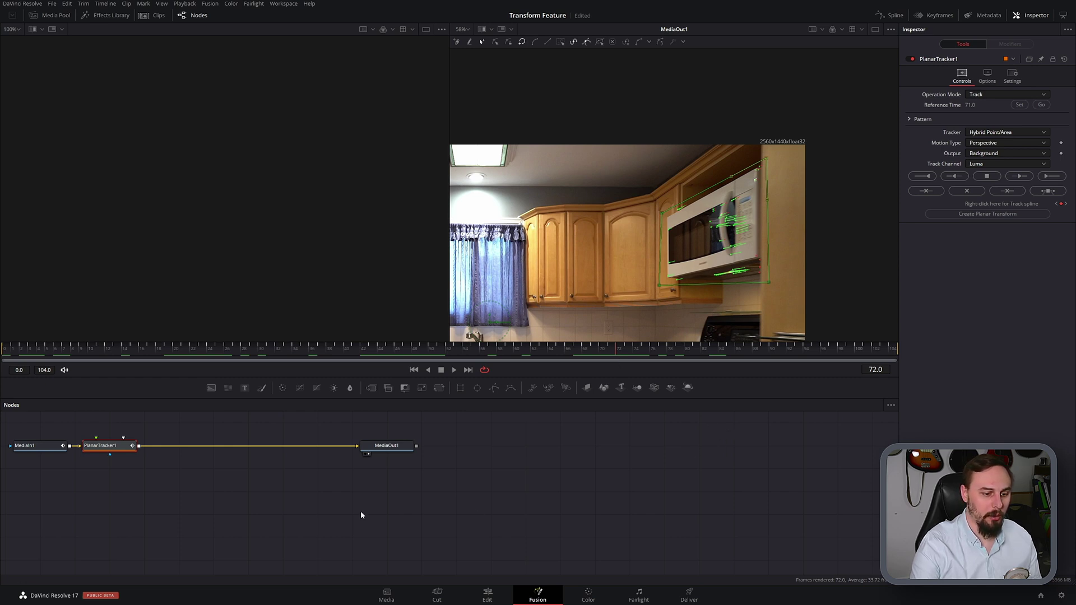
Move the three-node chain toward the centre of the node graph
drag(412, 510, 220, 503)
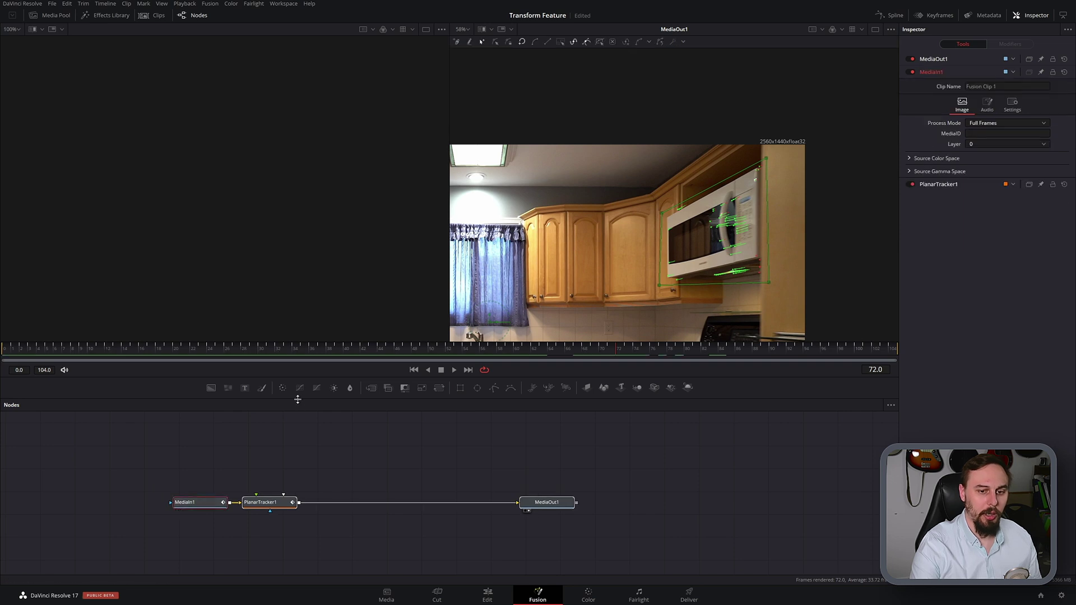
drag(299, 397, 309, 318)
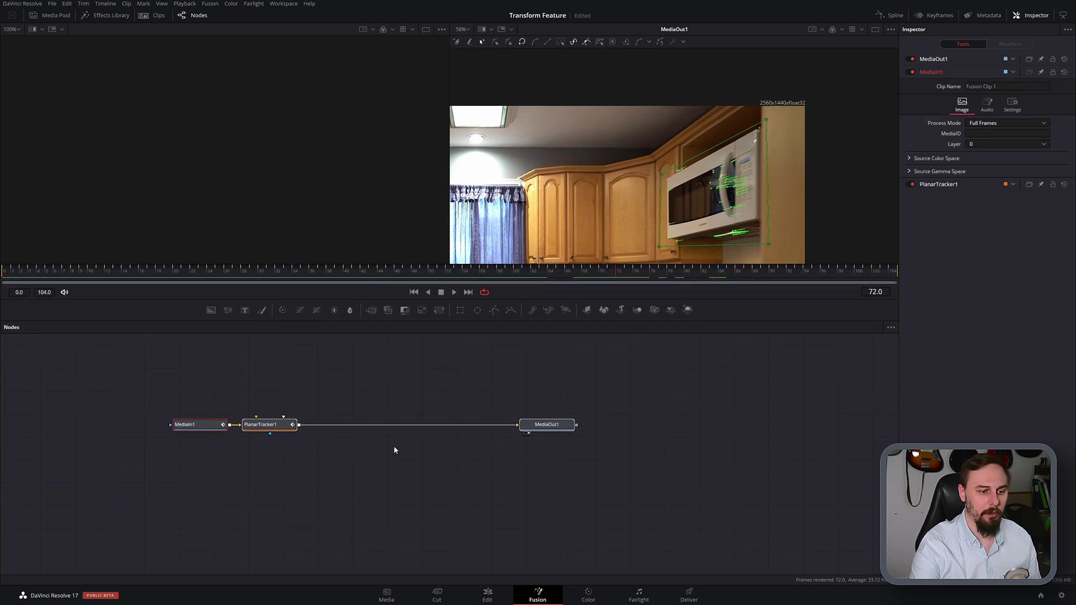
click(529, 402)
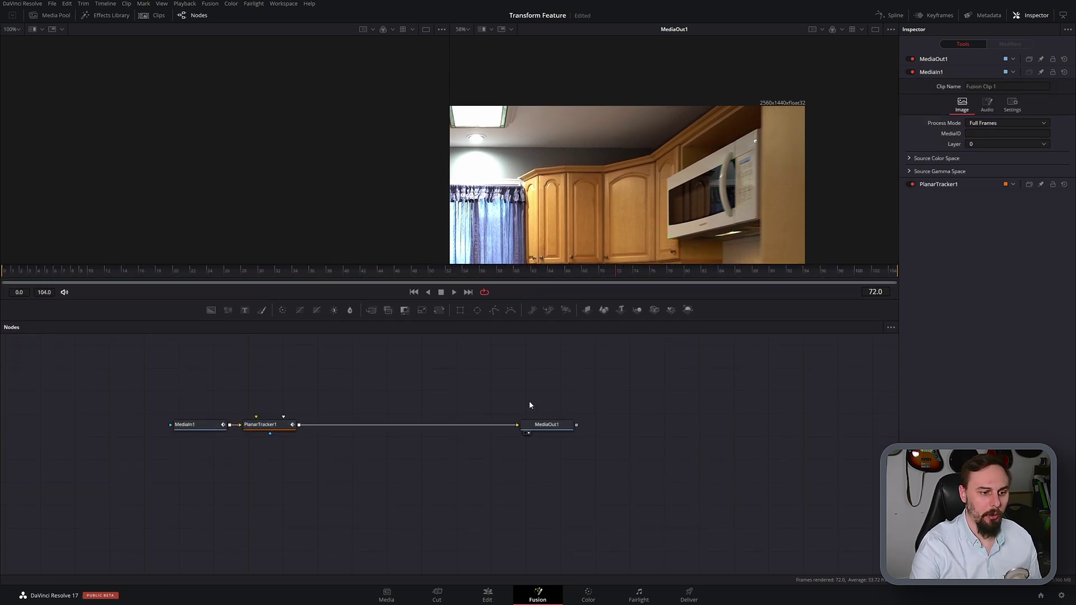
Add a Text1 node after PlanarTracker1, delete the auto-added Merge1, and place Text1 above the chain
click(247, 312)
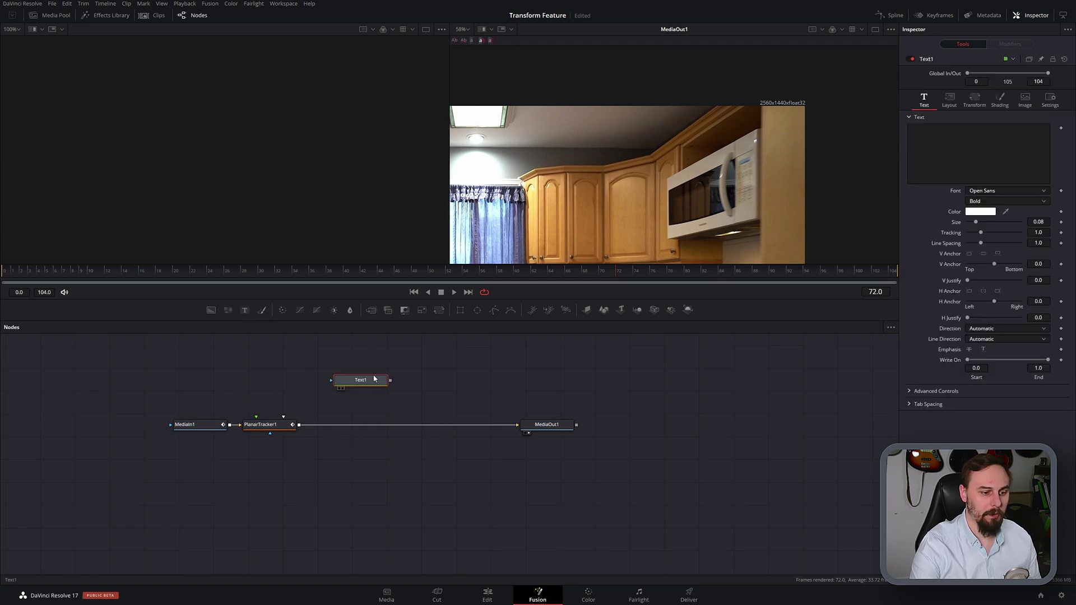
drag(374, 381, 207, 380)
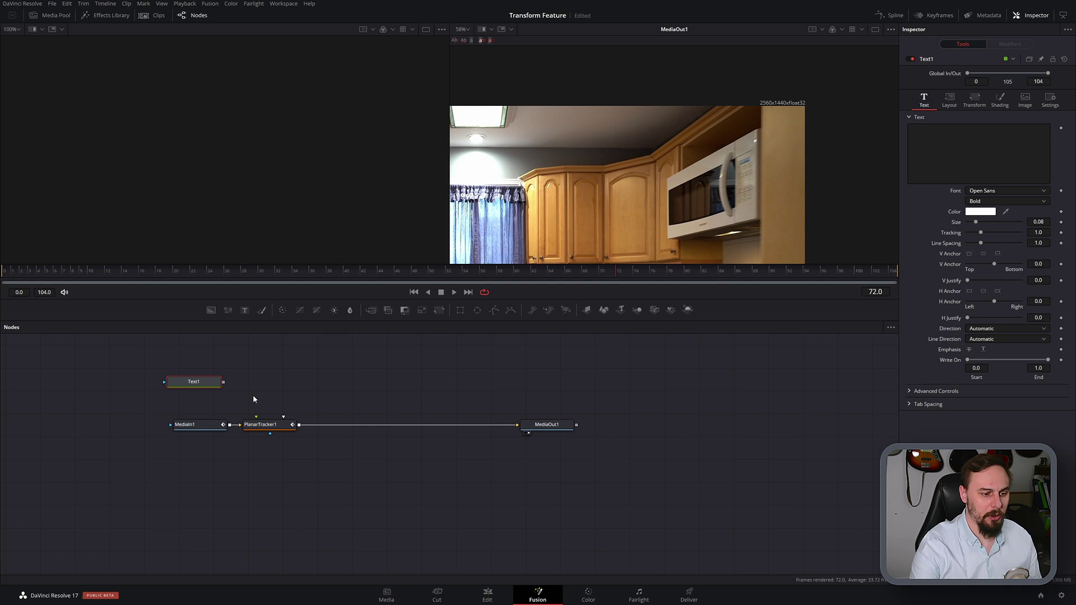
key(Delete)
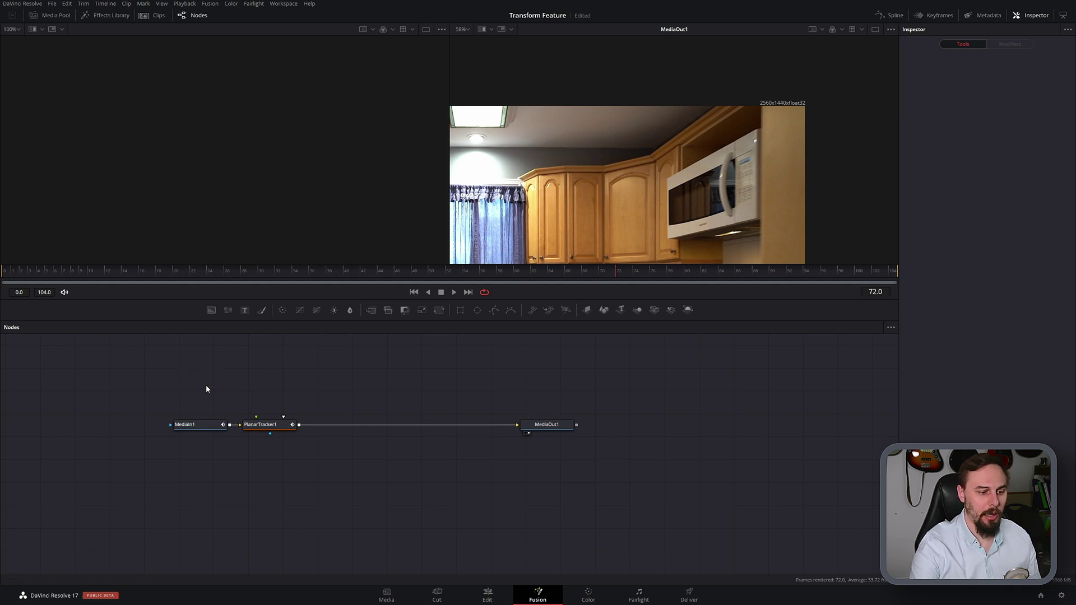
click(276, 426)
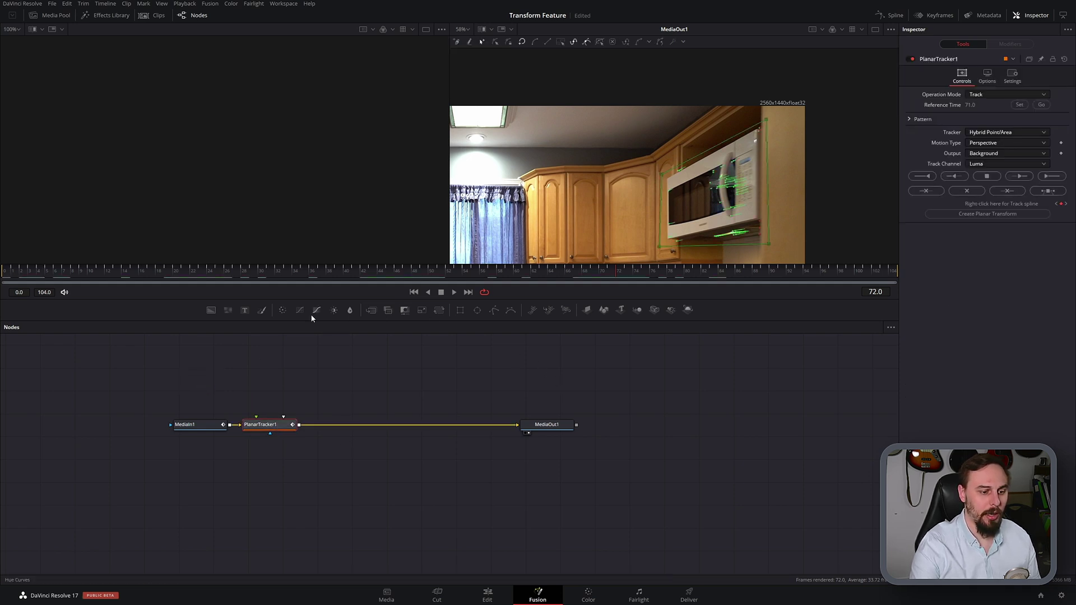
click(246, 311)
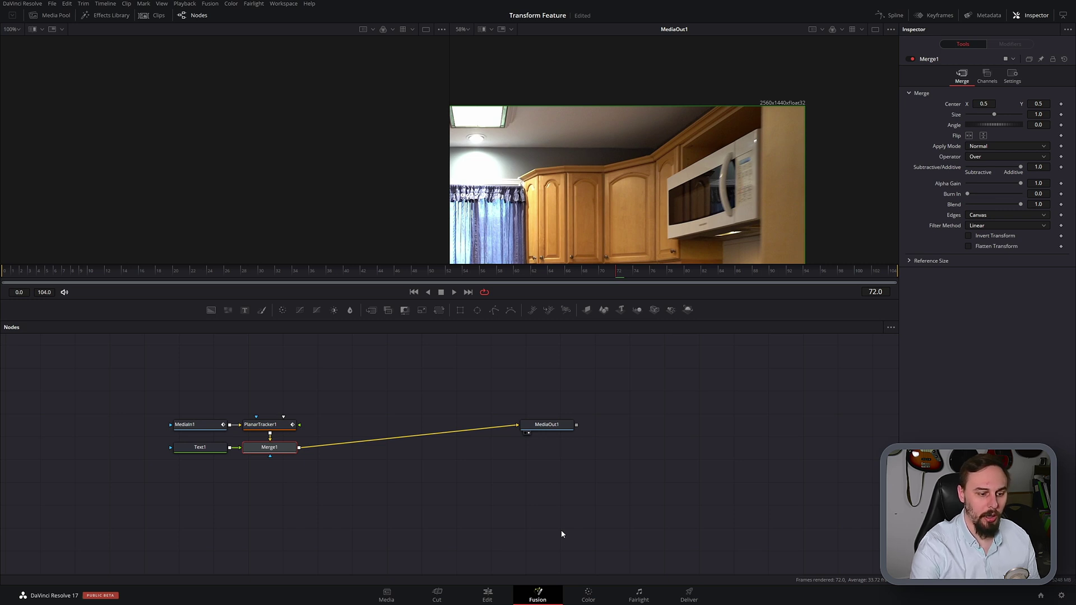
key(Delete)
drag(203, 448, 205, 362)
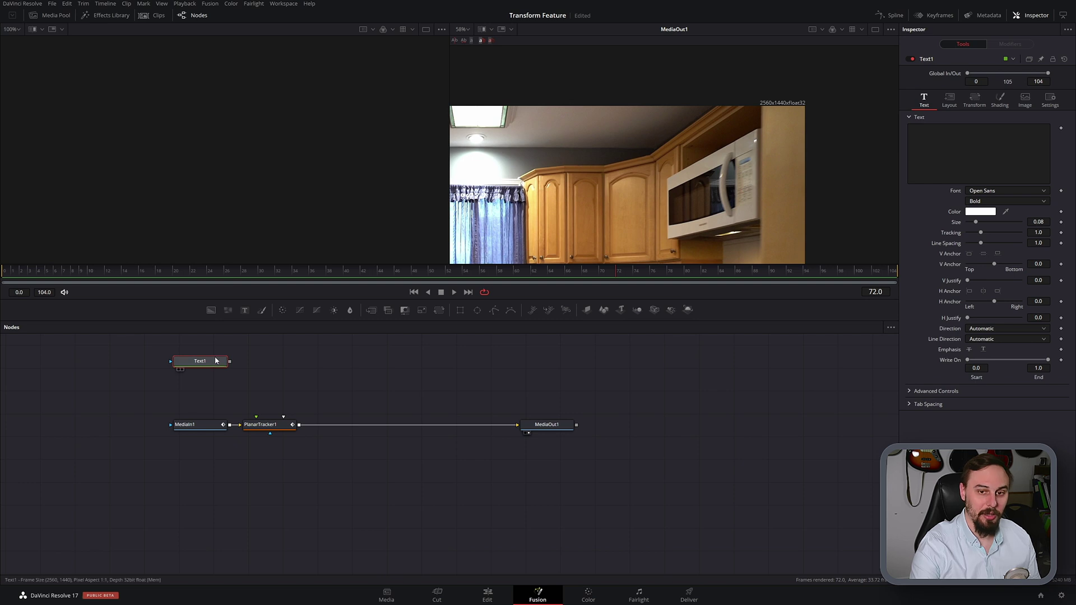
Show Text1 in the left viewer and change its text colour from white to bright green
click(178, 370)
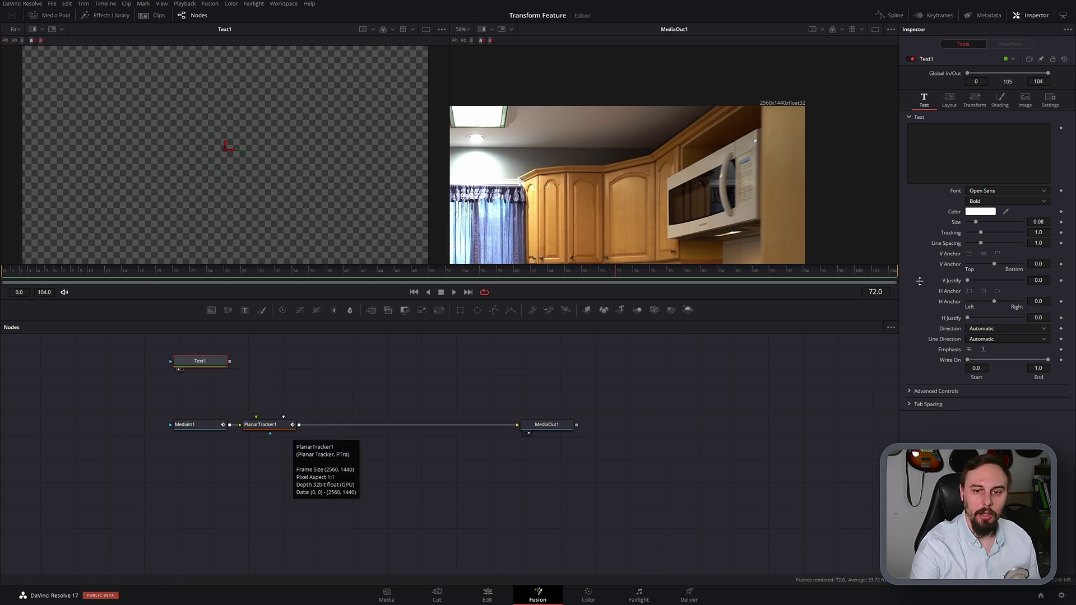
click(992, 212)
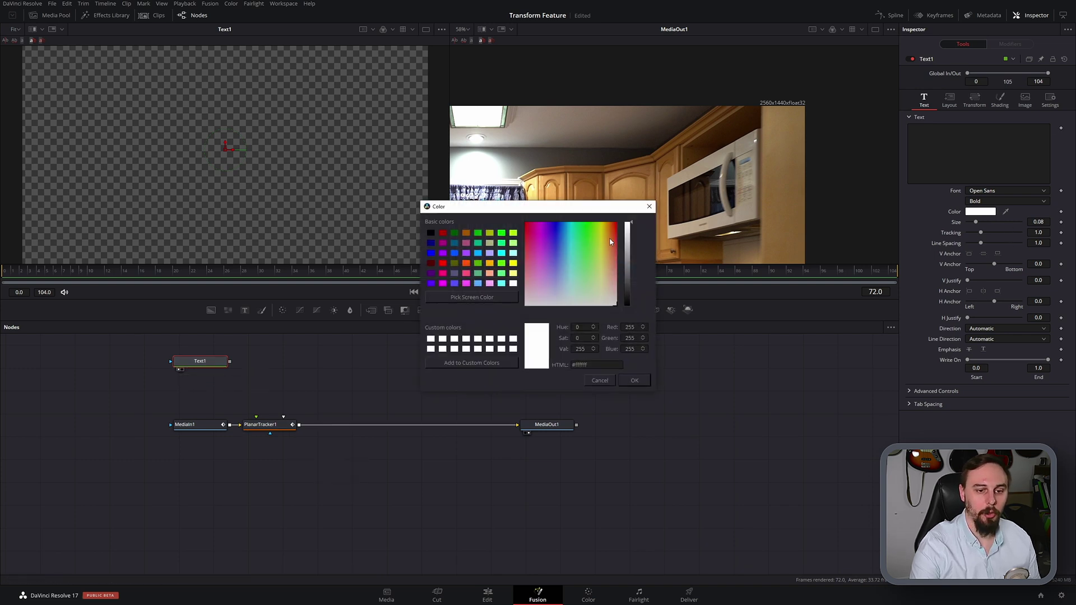
click(589, 238)
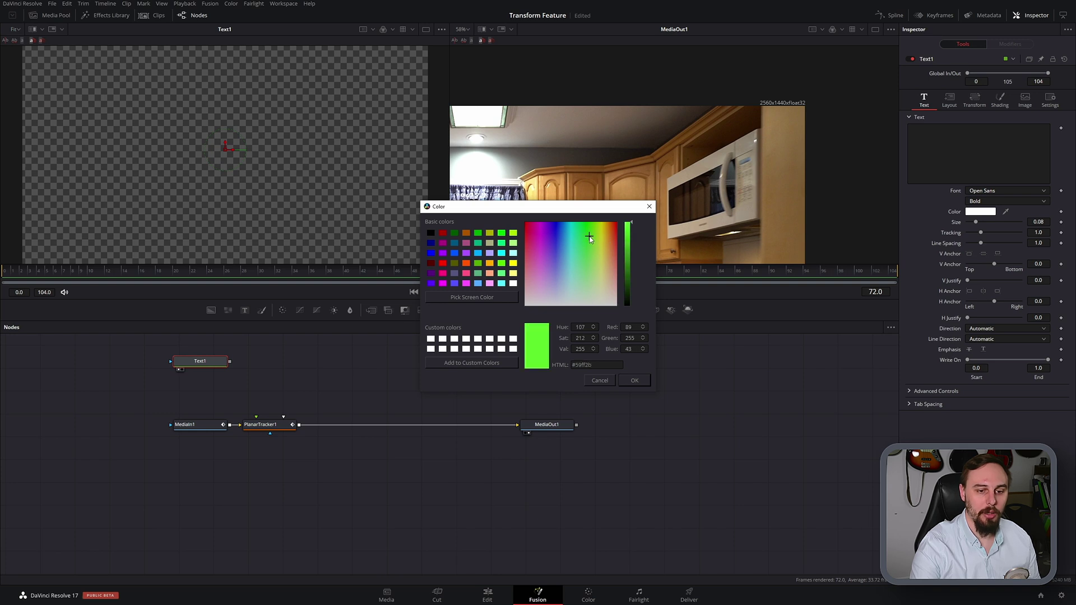
click(639, 381)
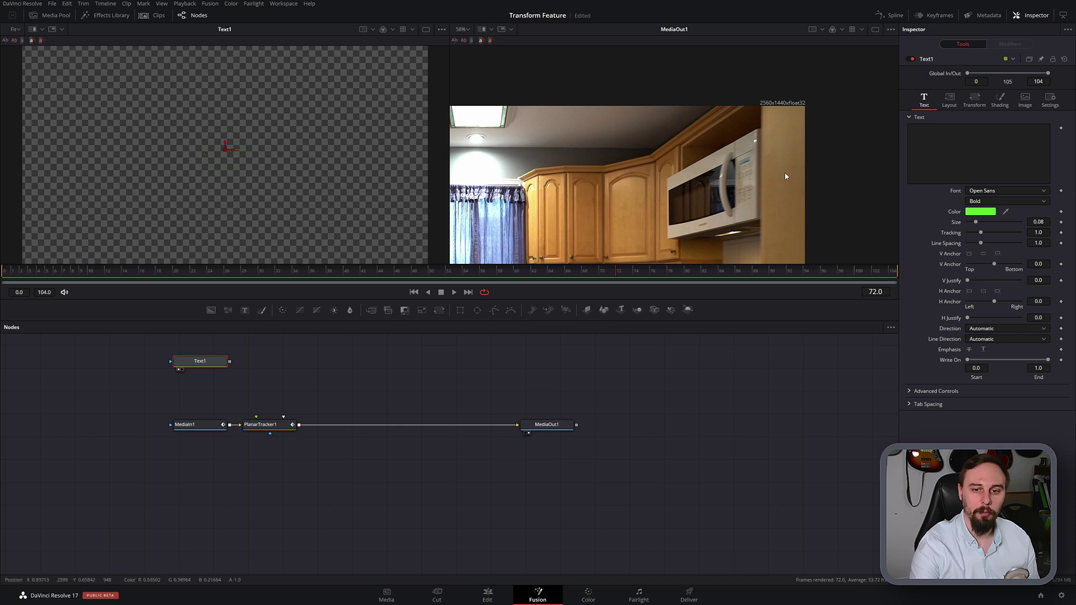
Enter MICROWAVE as the Text1 title text
click(989, 161)
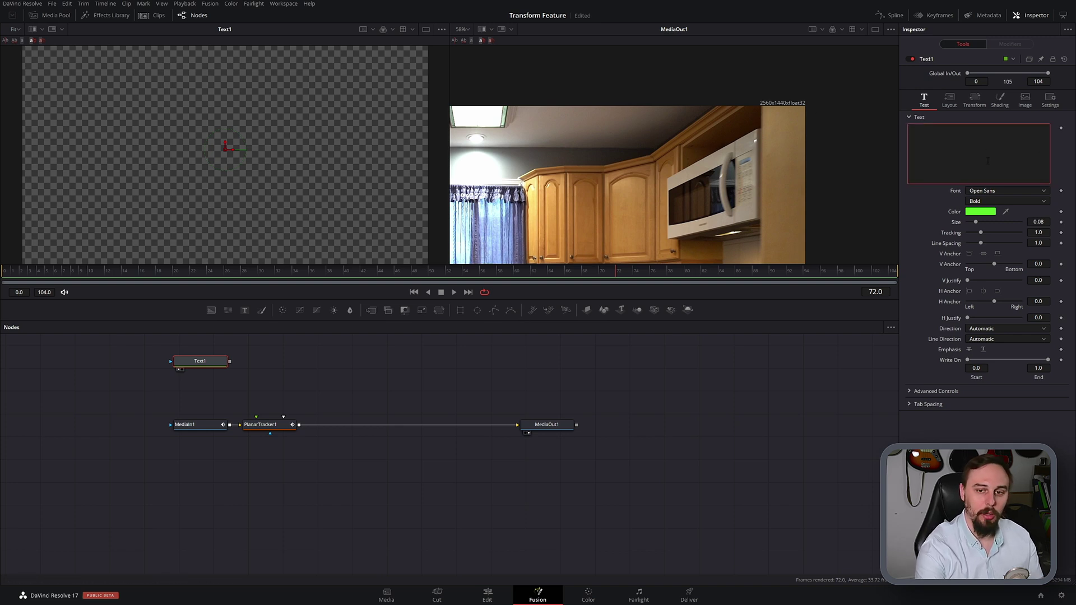
text(MICROWAVE)
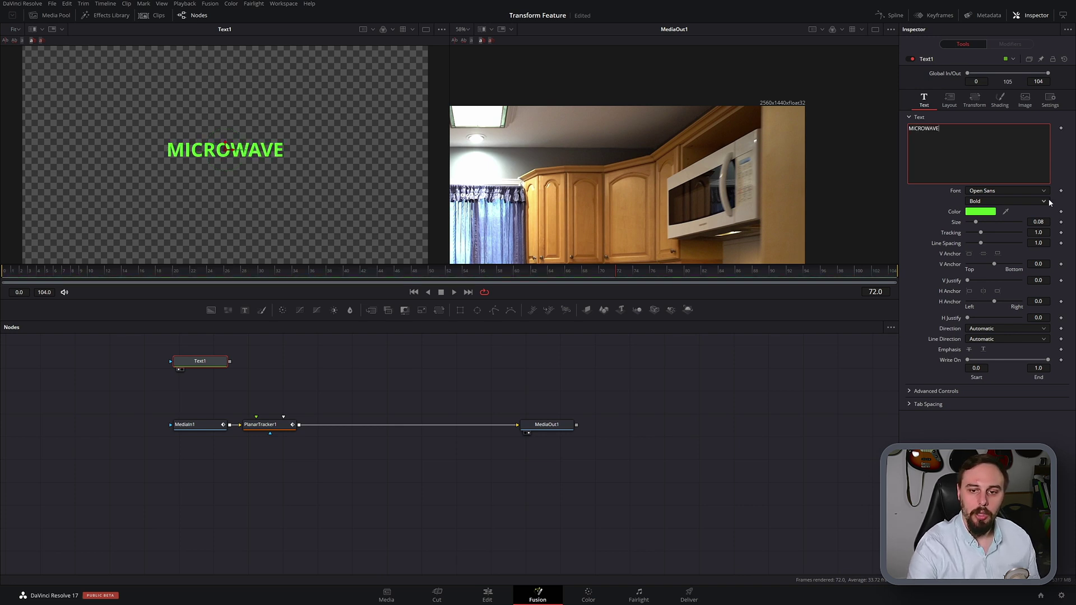
Set the font to Bahnschrift Light Condensed, enlarge it to about 0.31, and connect Text1 to the tracker
click(1033, 190)
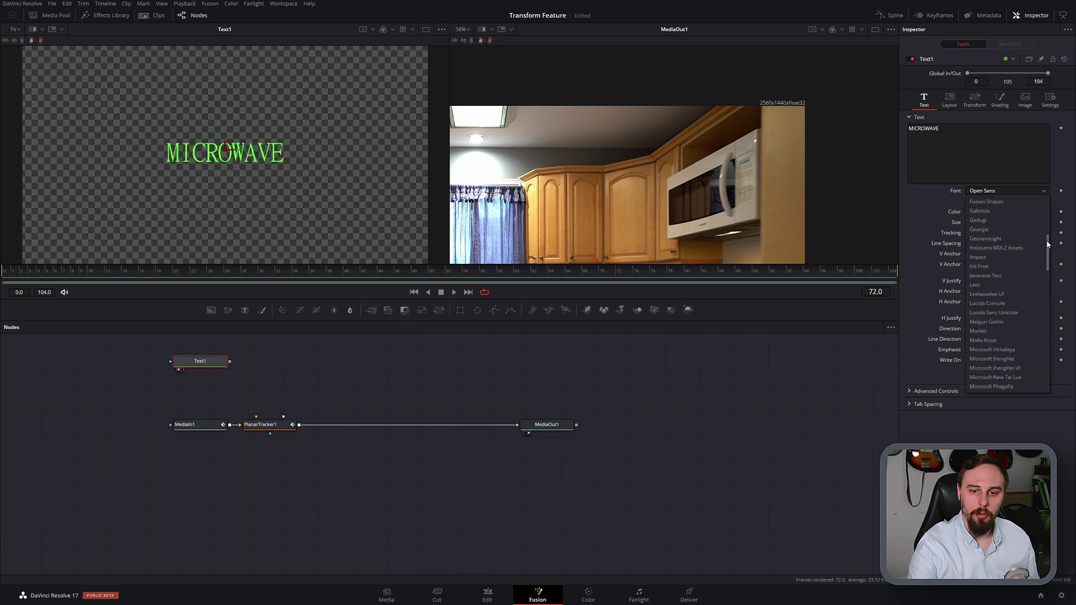
click(1009, 252)
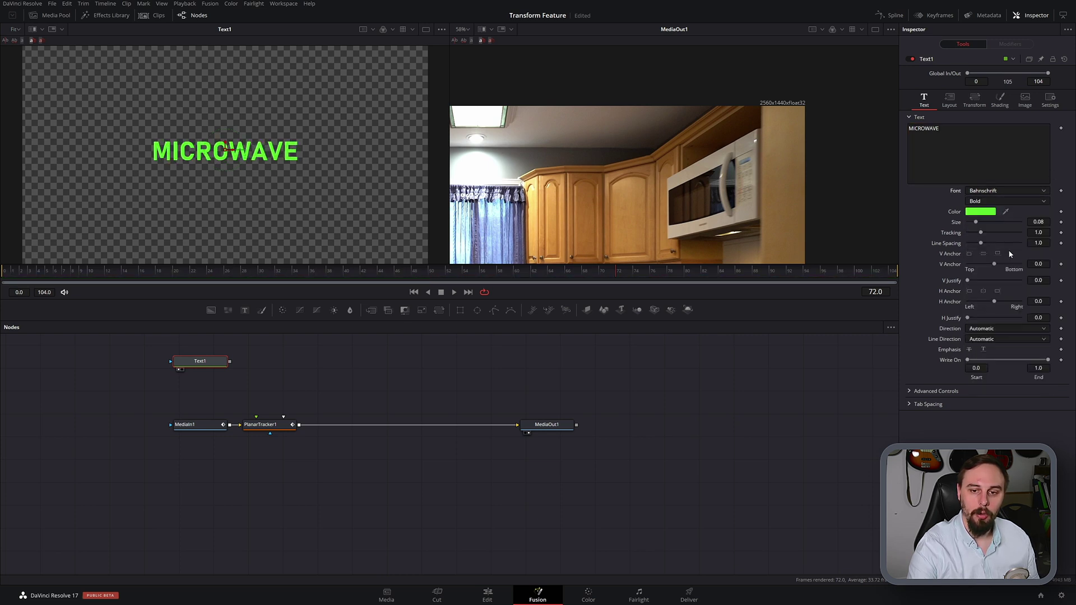
click(997, 202)
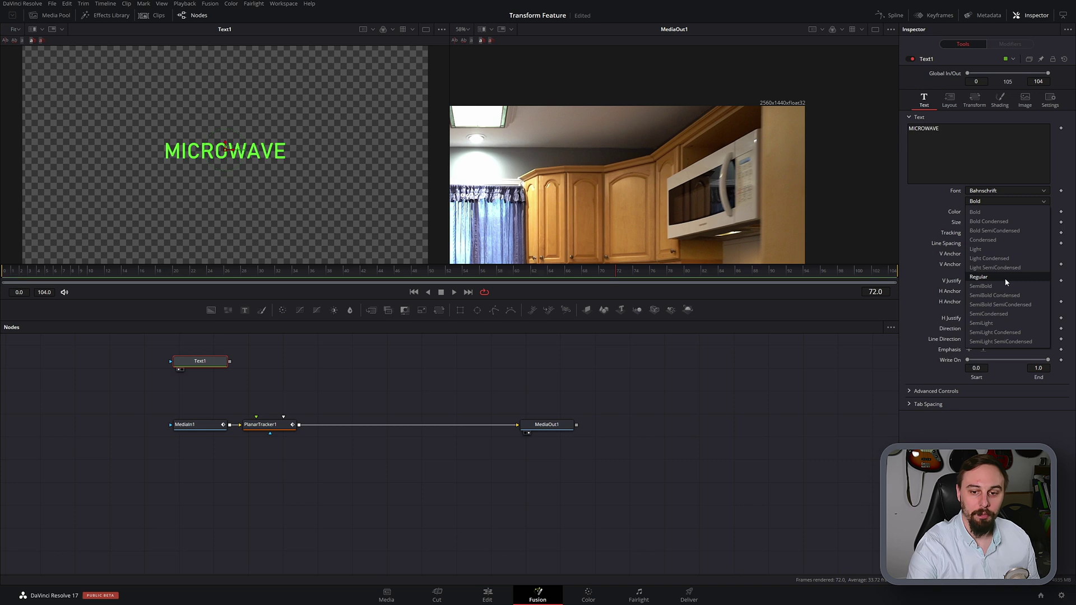
click(1007, 258)
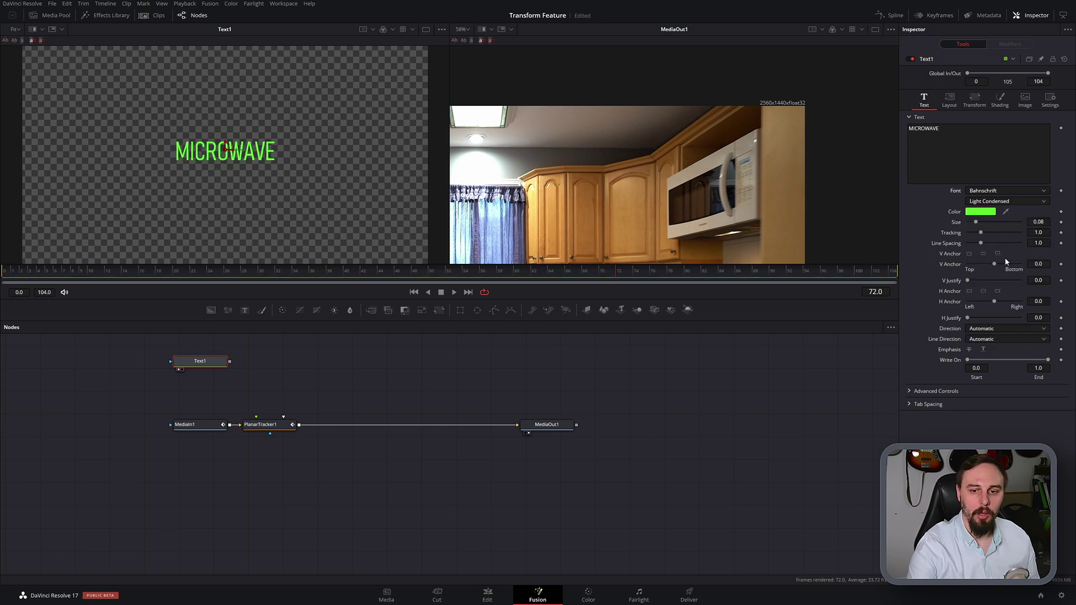
drag(976, 224, 1000, 227)
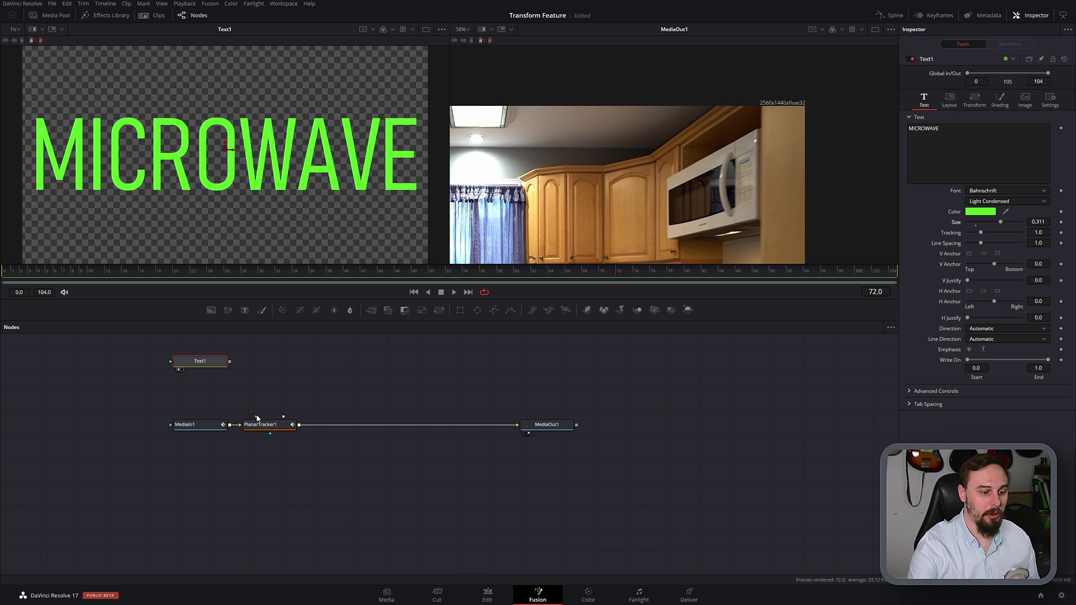
mouse_move(256, 419)
mouse_down()
mouse_move(266, 414)
mouse_move(257, 419)
mouse_up()
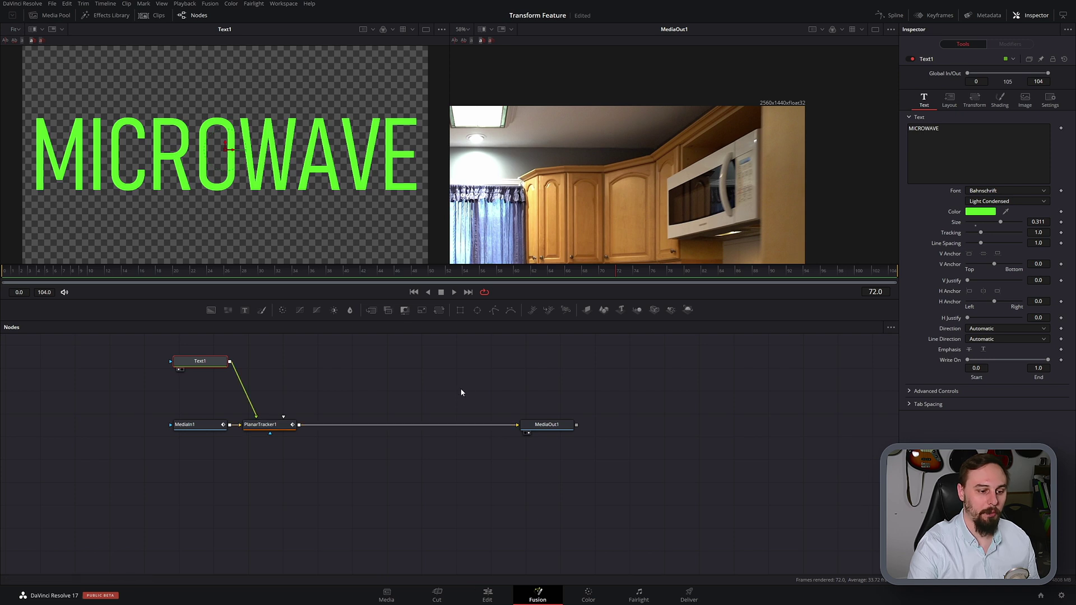
Select PlanarTracker1 and change its Operation Mode to Corner Pin
click(264, 424)
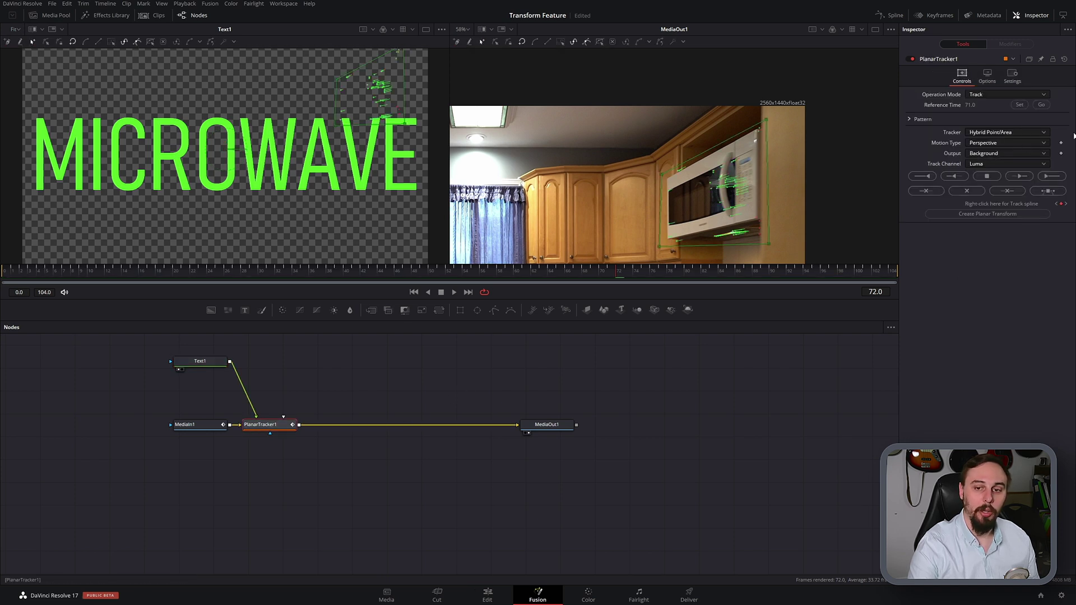
click(1046, 95)
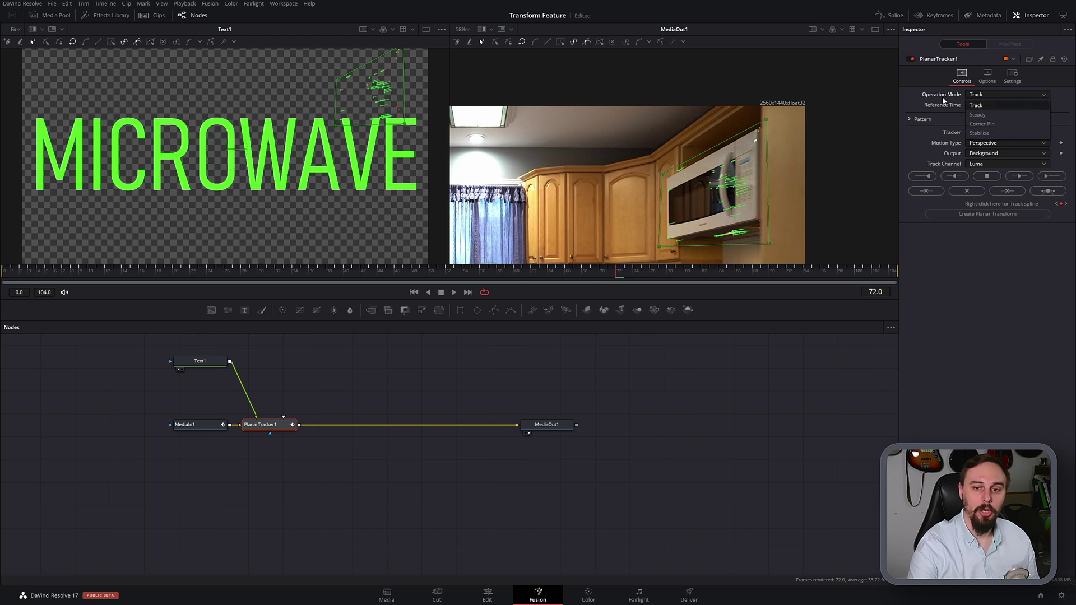
click(994, 121)
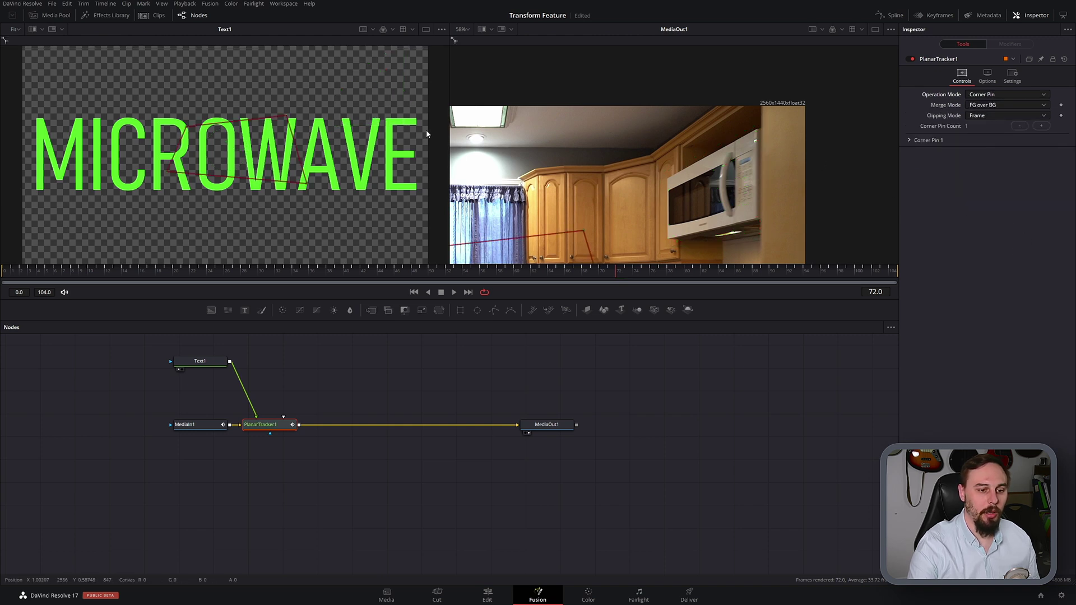
Line up the MICROWAVE text's corner-pin corners with the microwave door's corners in the output viewer
scroll(518, 197, down, 4)
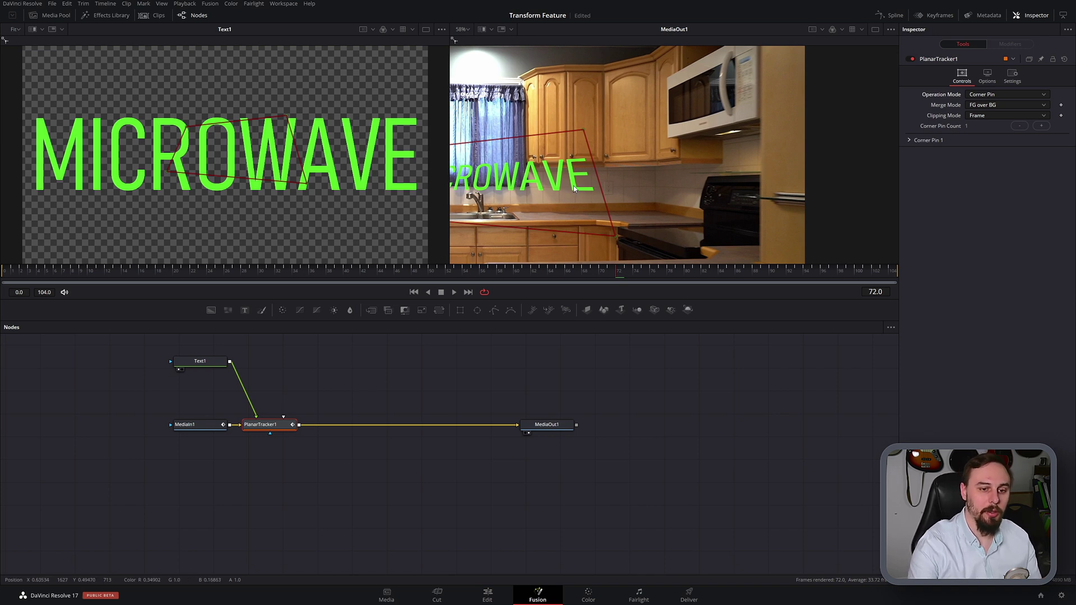
scroll(561, 163, left, 5)
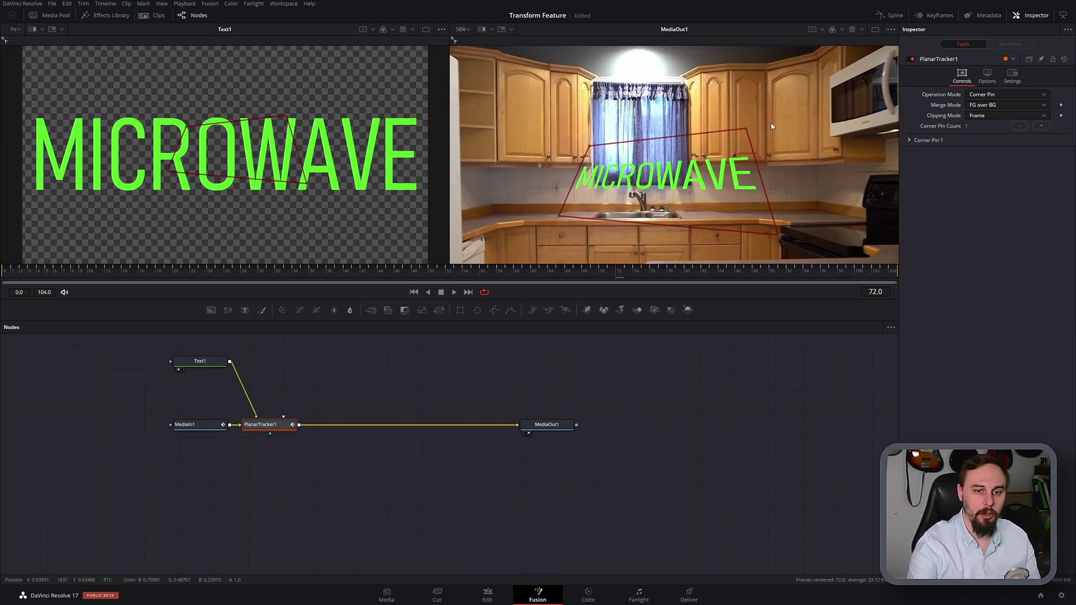
scroll(802, 172, right, 3)
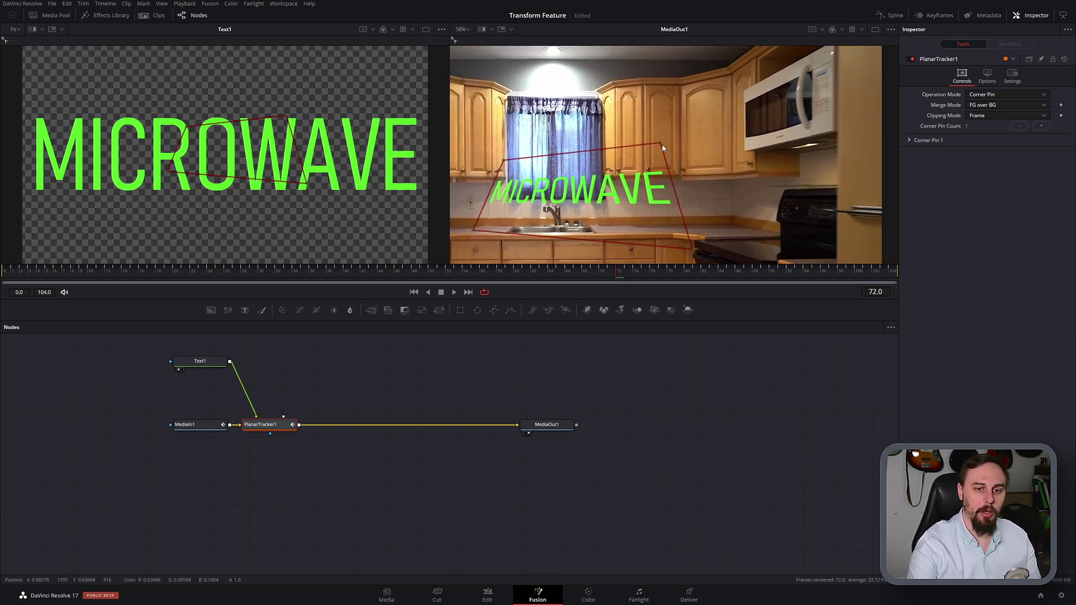
drag(662, 145, 804, 73)
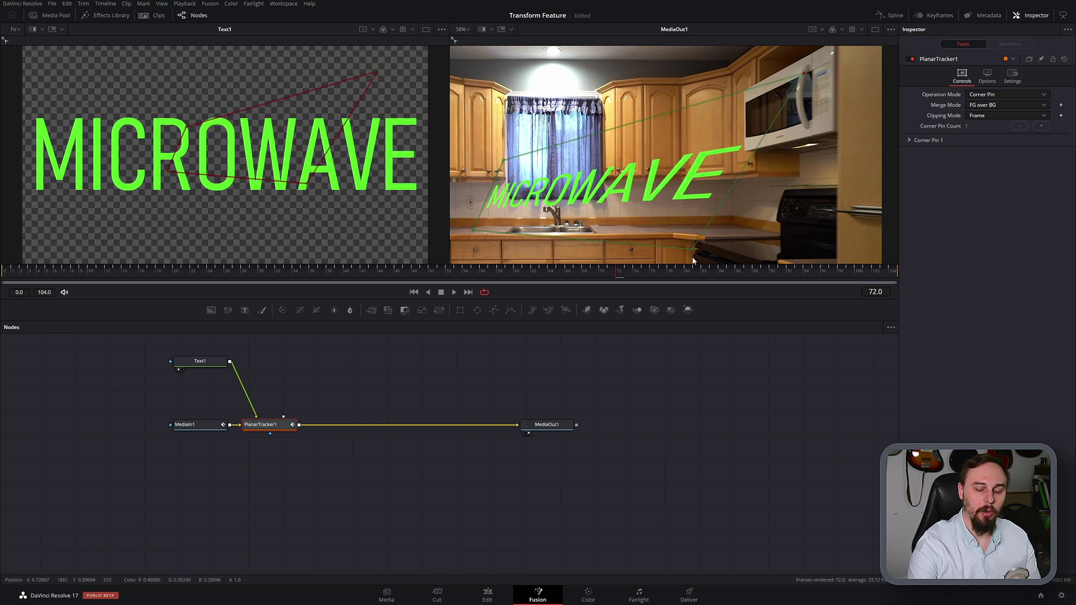
drag(695, 250, 811, 123)
drag(503, 171, 743, 98)
scroll(817, 147, up, 4)
drag(801, 210, 797, 223)
scroll(742, 149, down, 4)
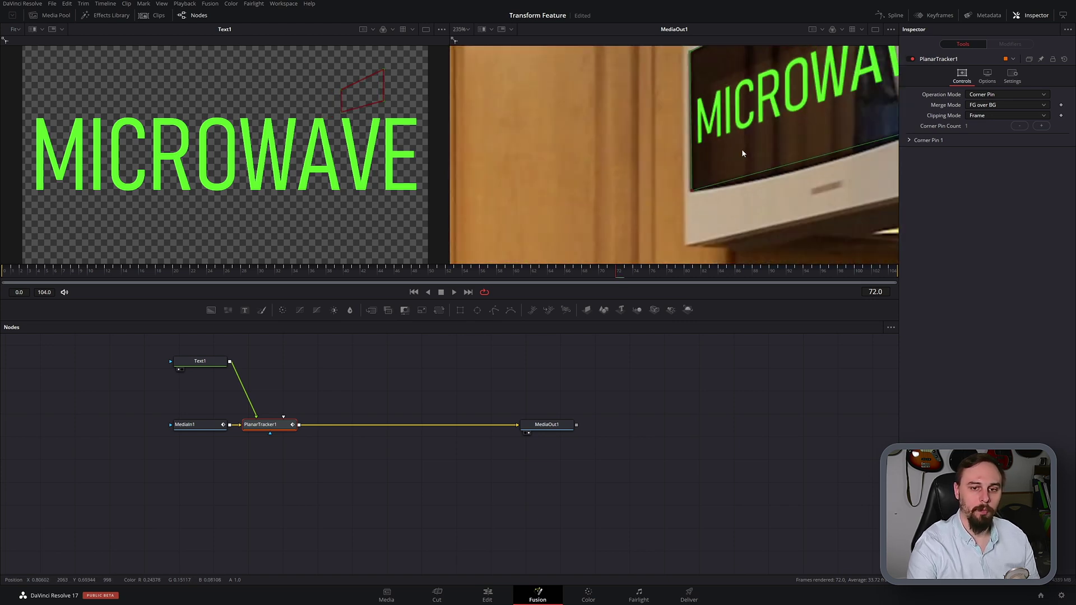
drag(809, 158, 760, 183)
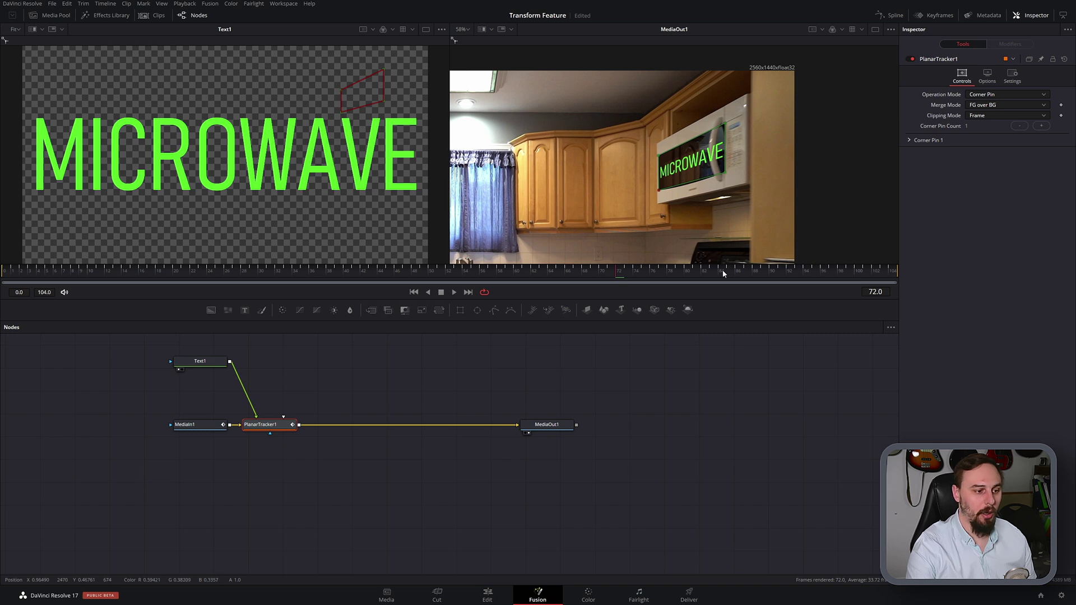
Play the kitchen shot from its first frame, then scrub the last frames up to 104 to confirm the text stays pinned
click(4, 273)
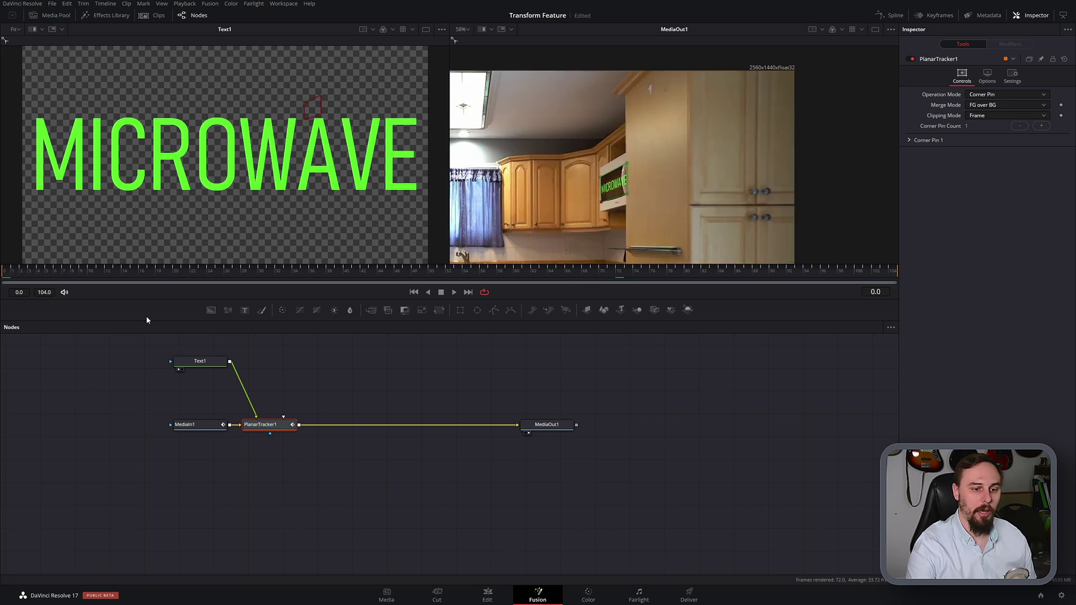
click(454, 293)
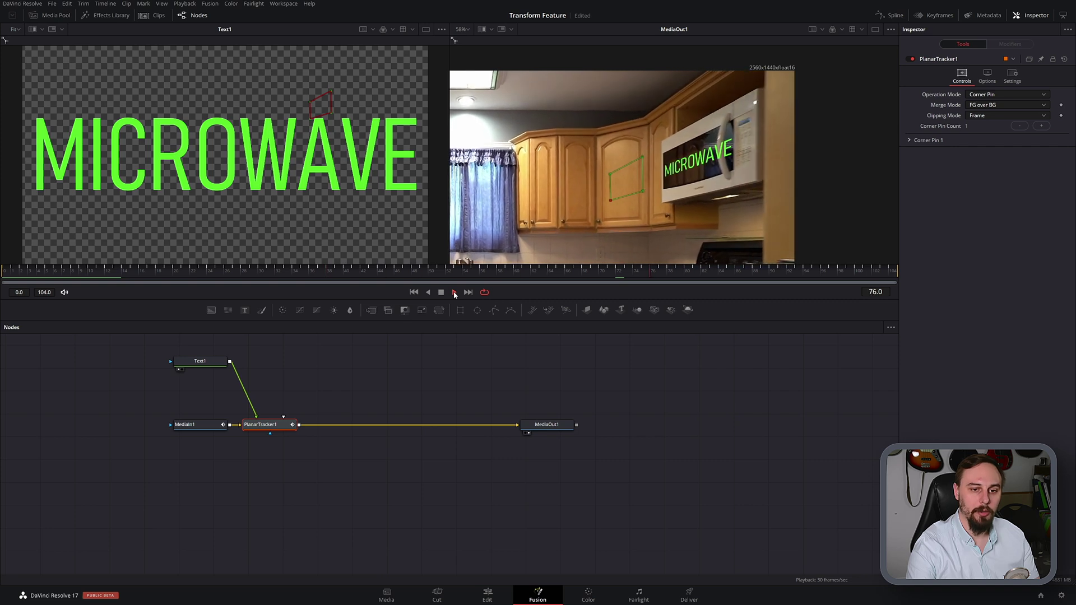
click(455, 293)
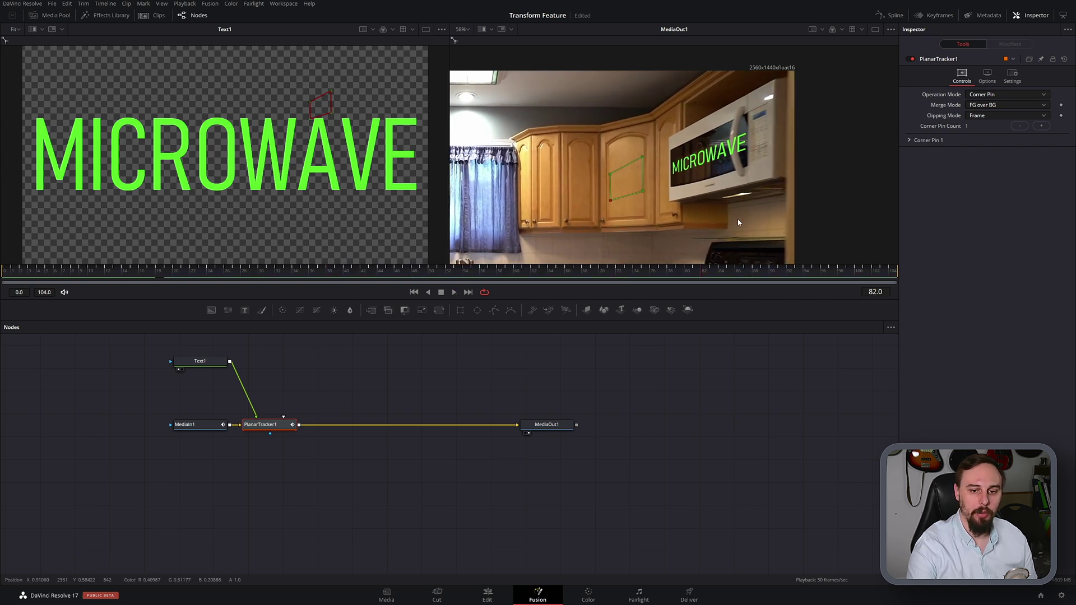
drag(811, 270, 895, 279)
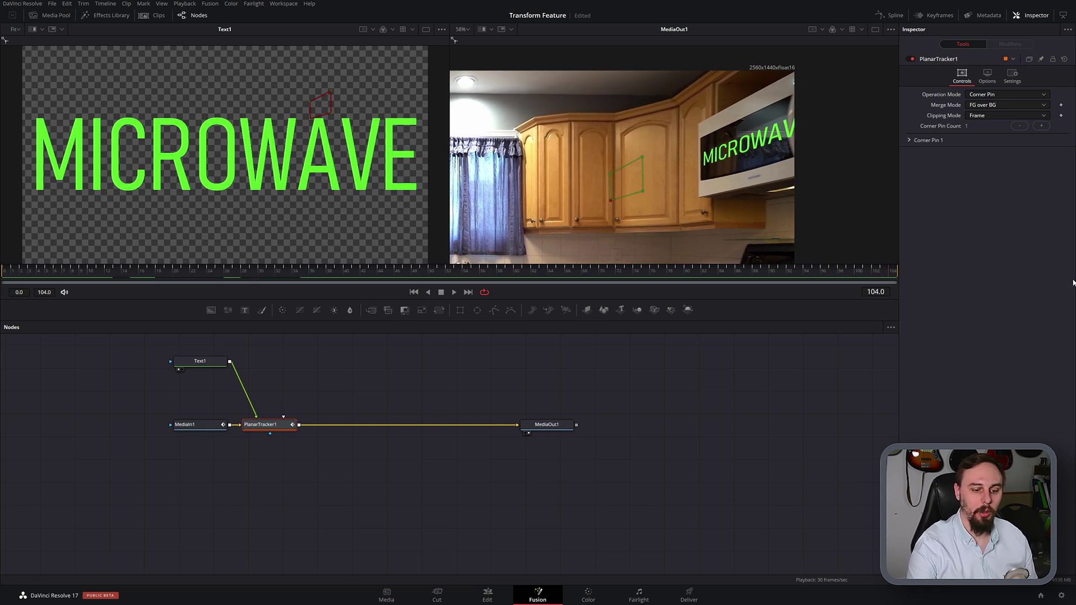
click(488, 594)
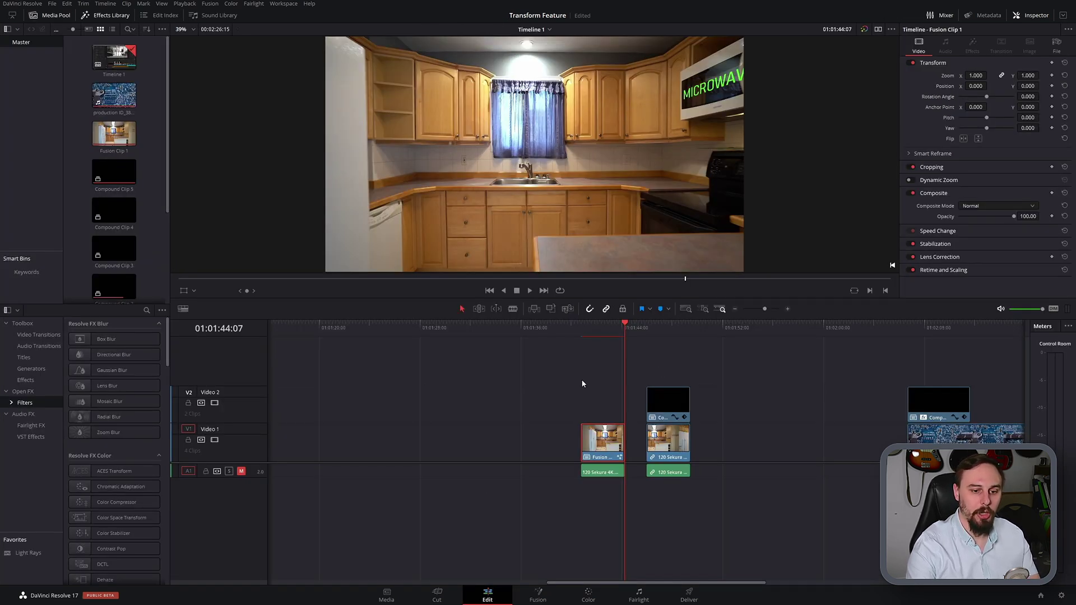
click(581, 328)
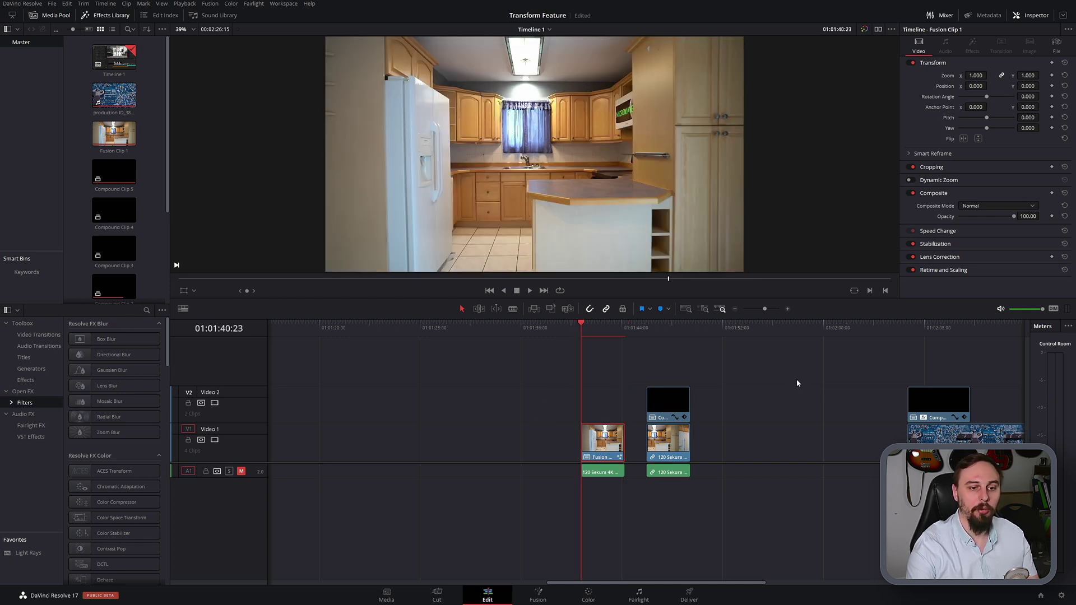
click(647, 335)
scroll(683, 90, up, 2)
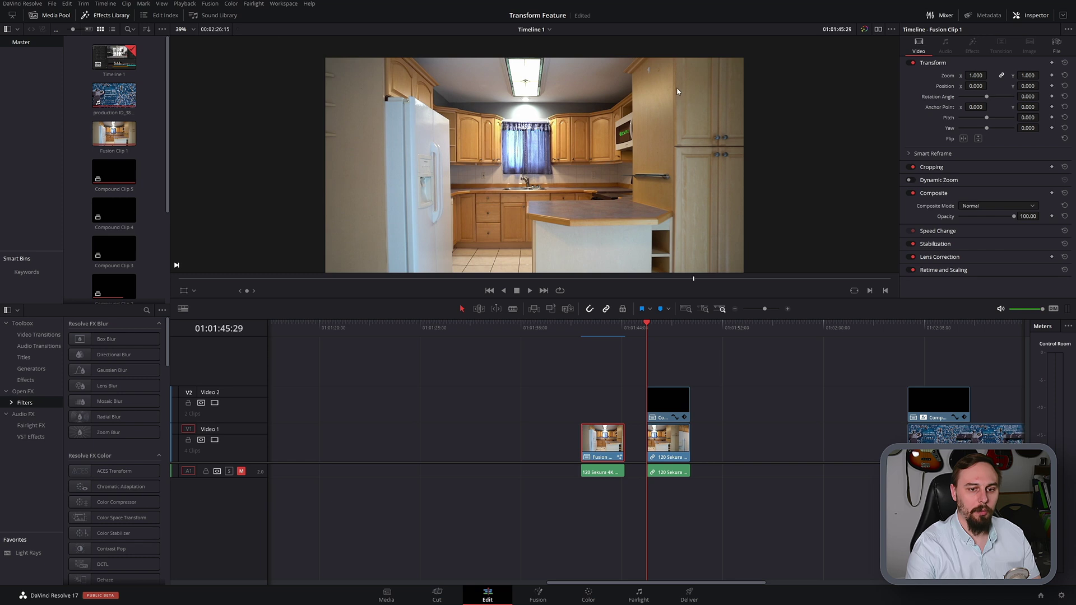
scroll(677, 91, up, 5)
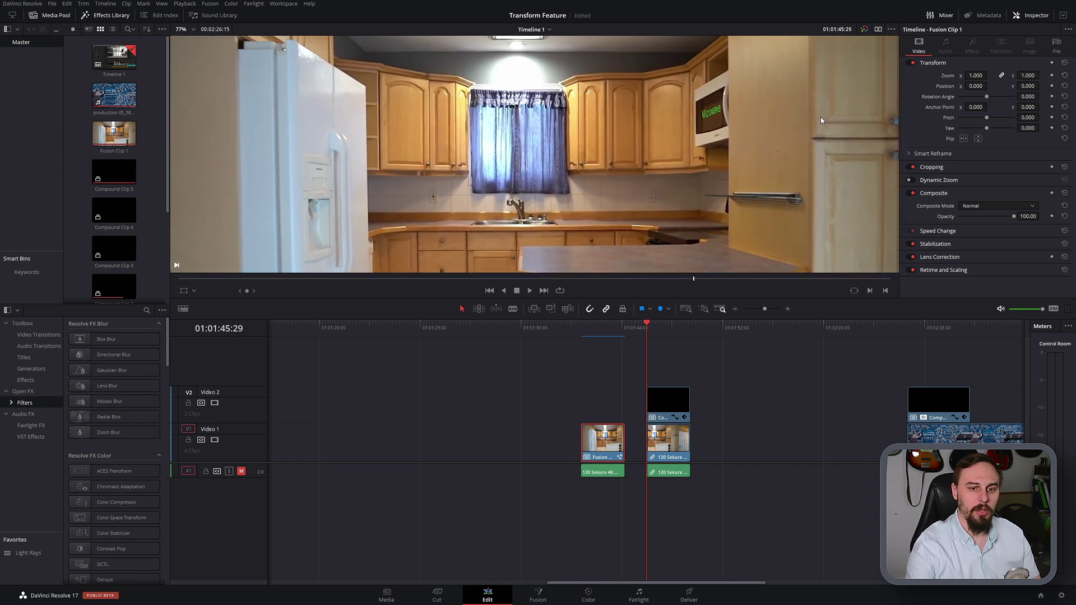
scroll(819, 117, up, 1)
drag(819, 117, 693, 167)
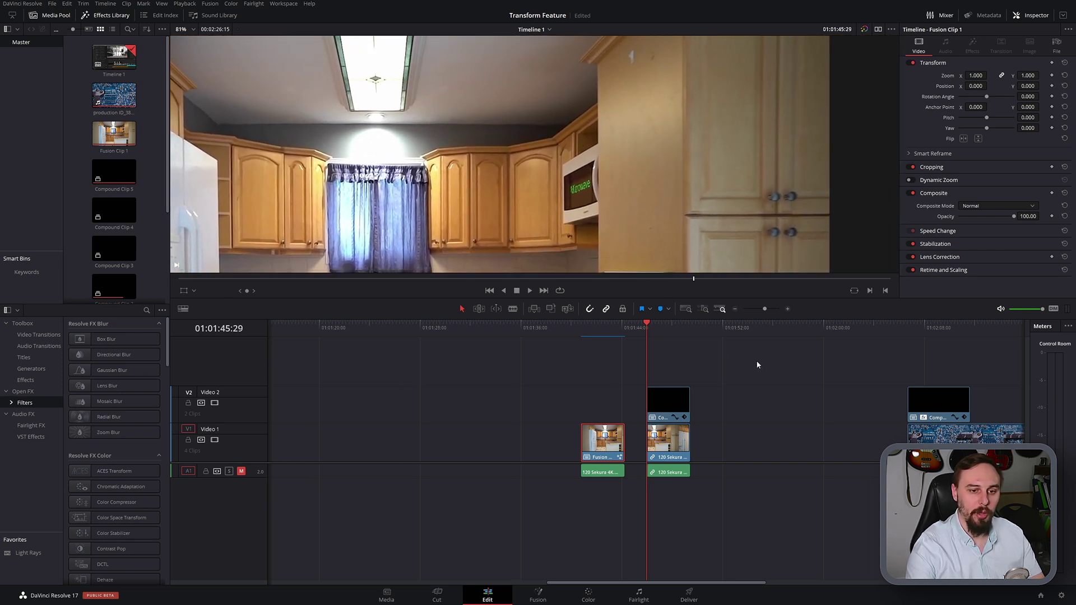
key(space)
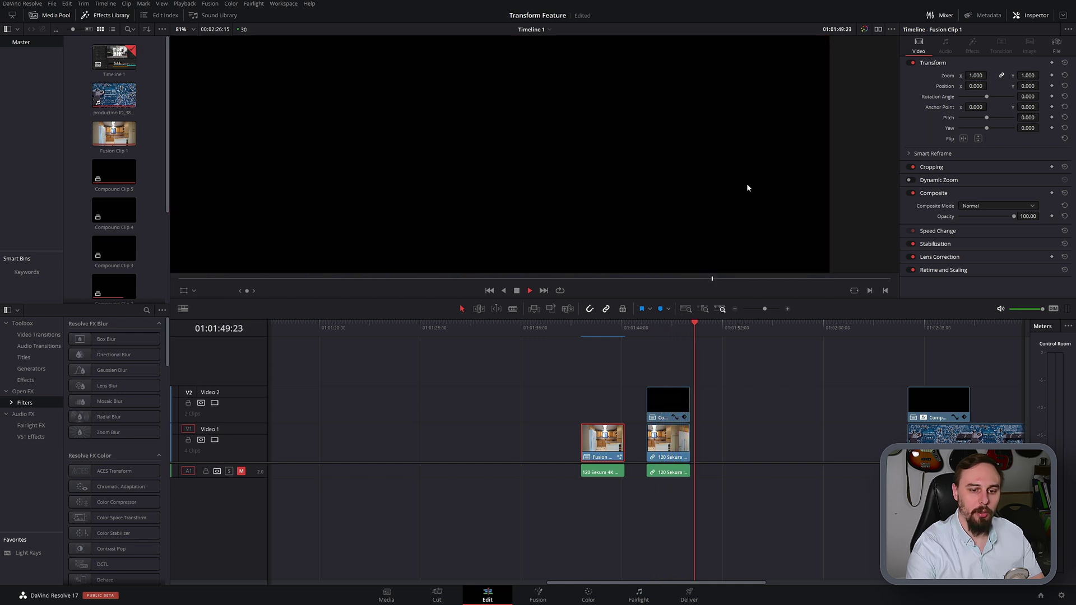
click(645, 325)
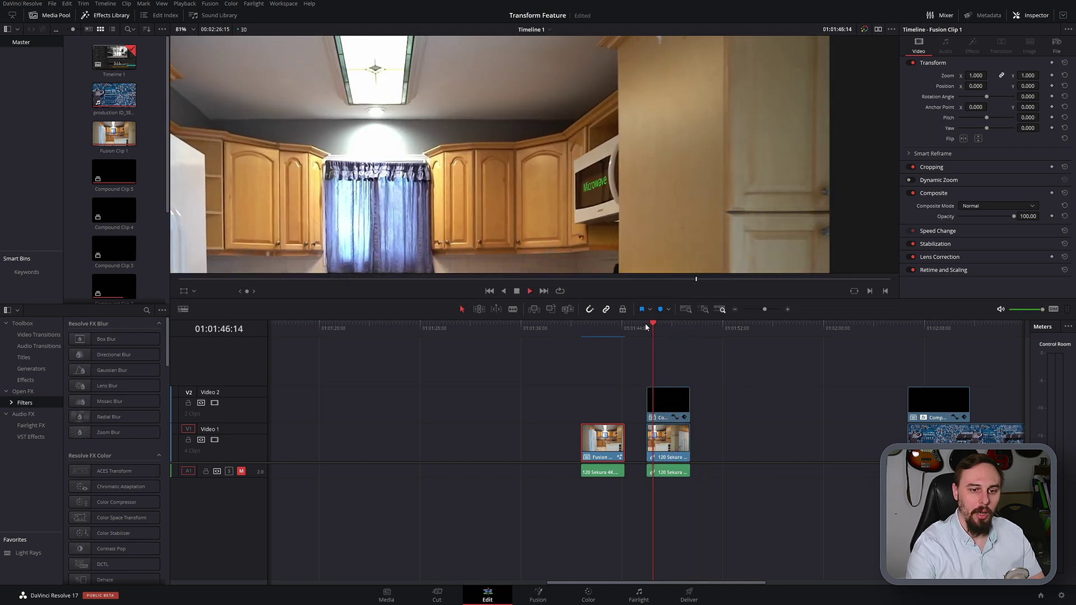
key(space)
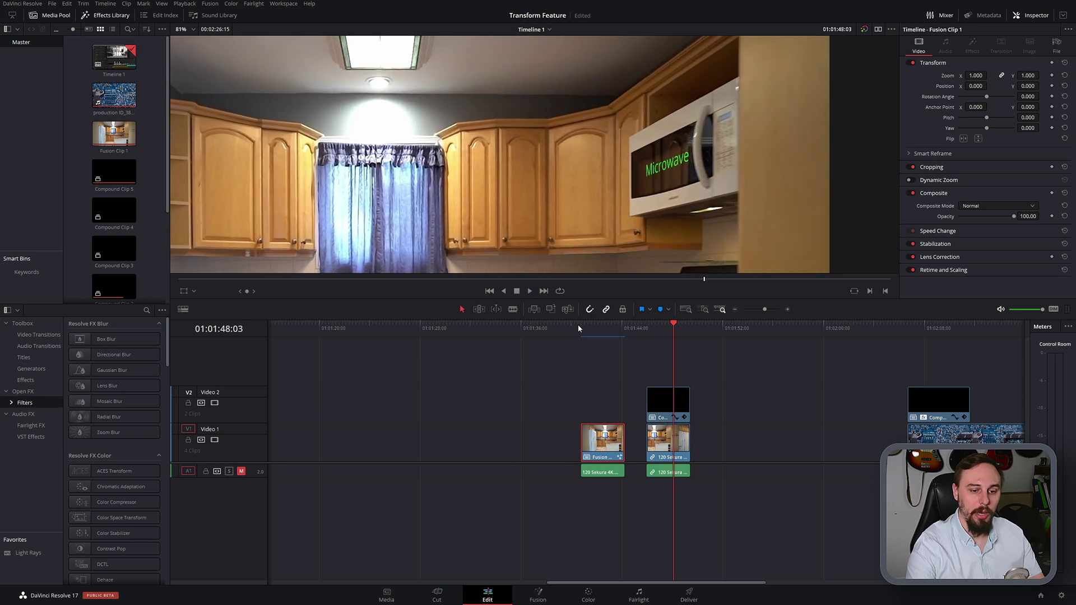
click(580, 326)
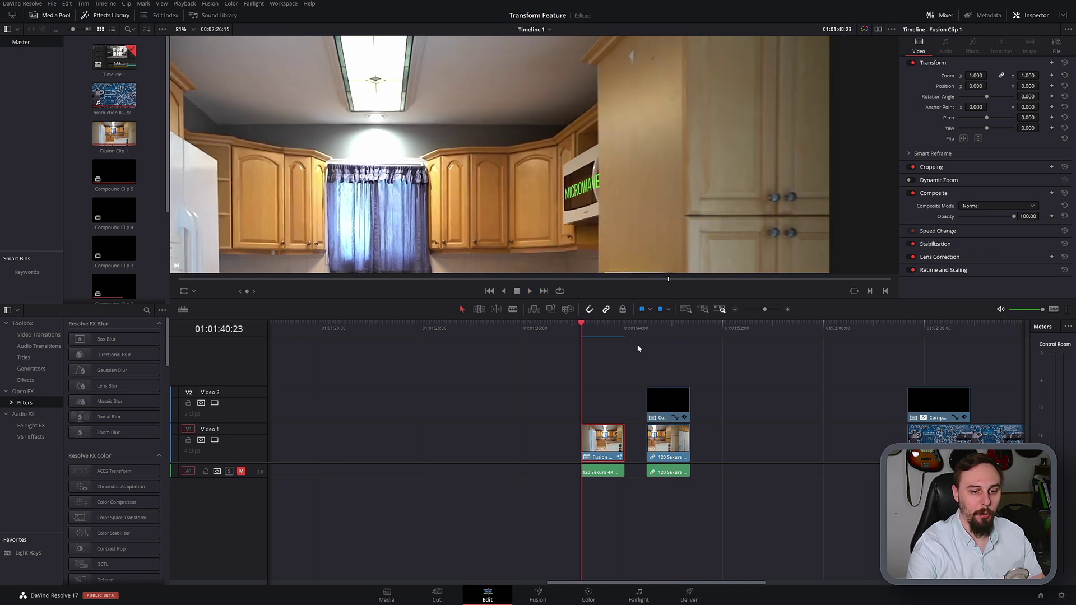
key(space)
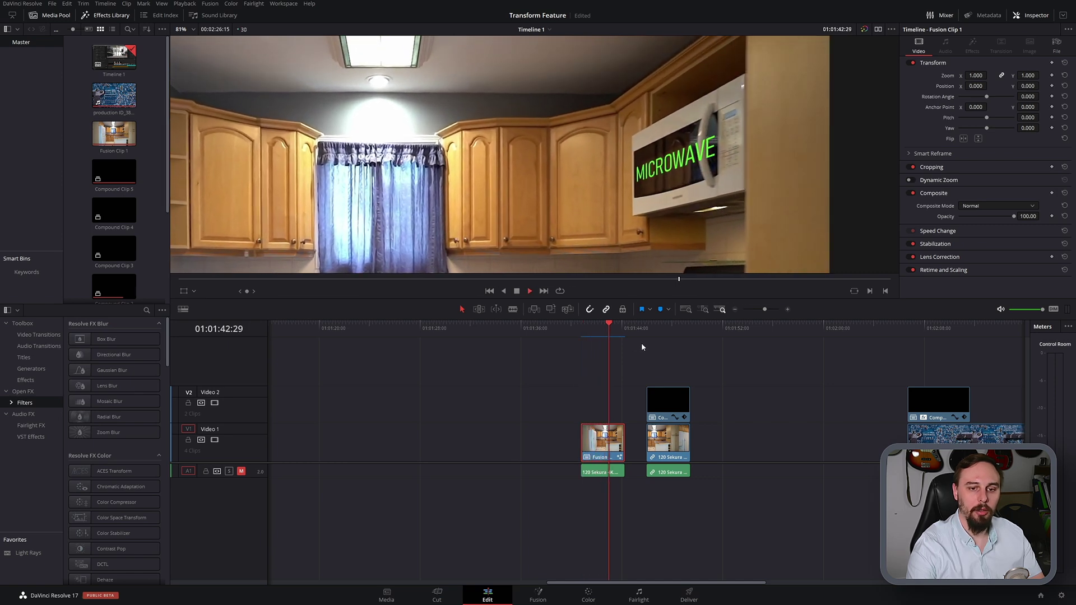
key(space)
key(Up)
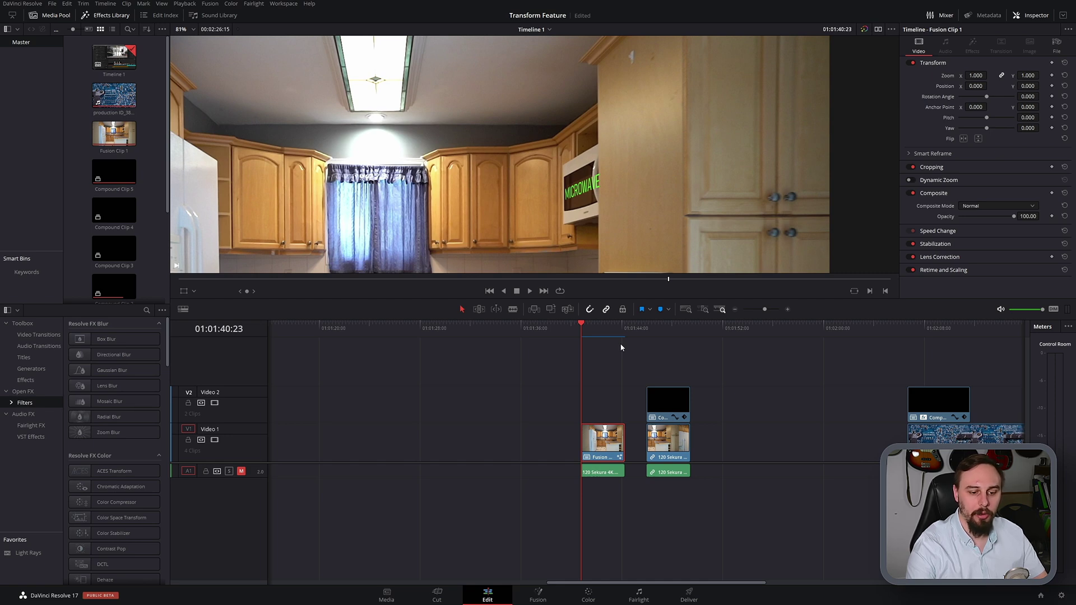
On the Fusion page, set PlanarTracker1 to Track mode at frame 70 and choose Trim To End
click(537, 598)
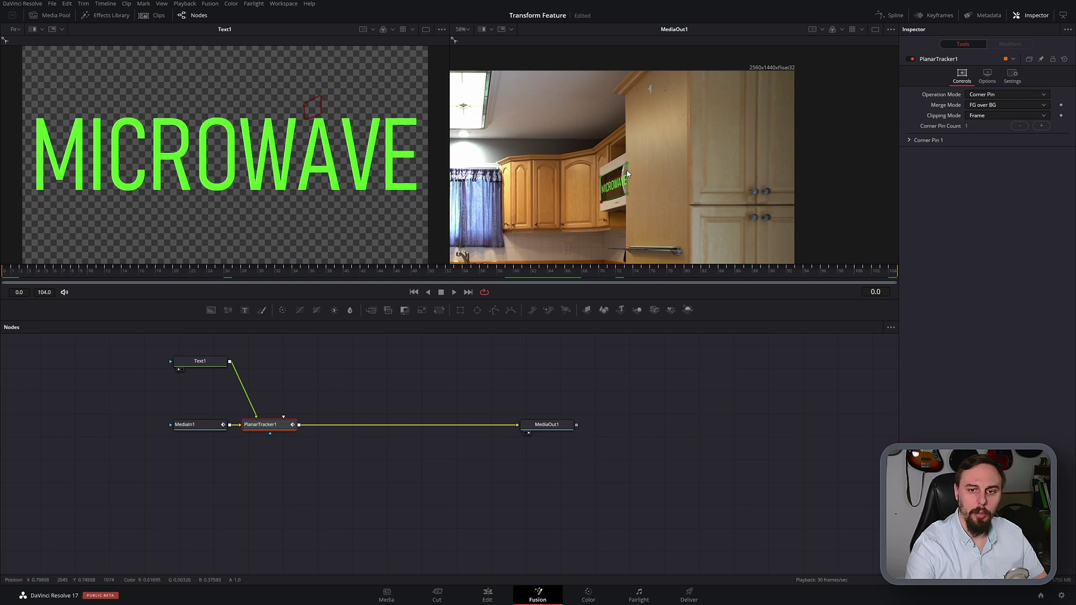
click(1005, 96)
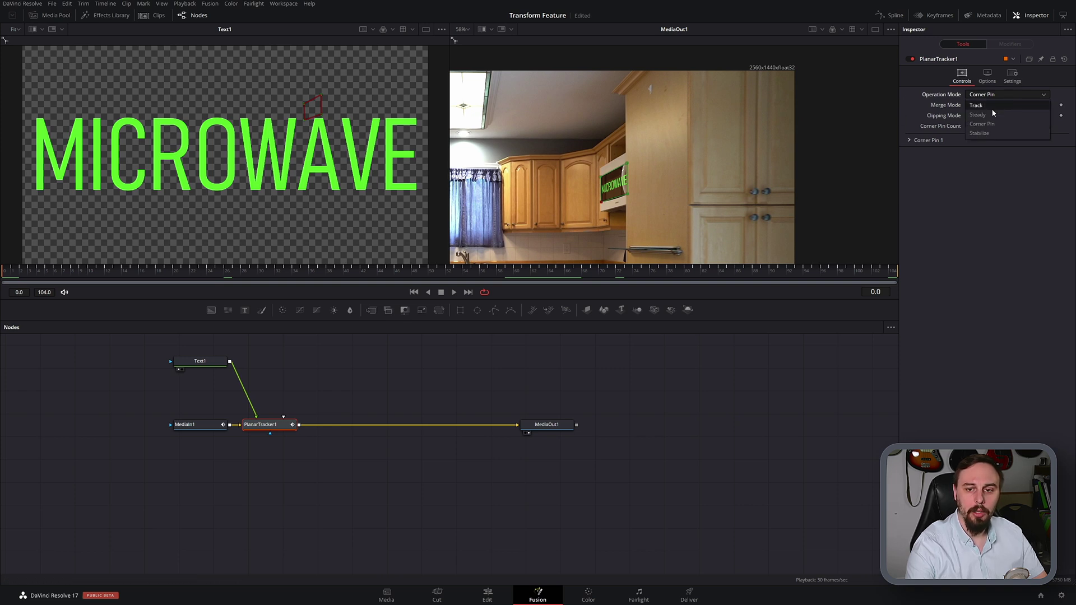
click(997, 105)
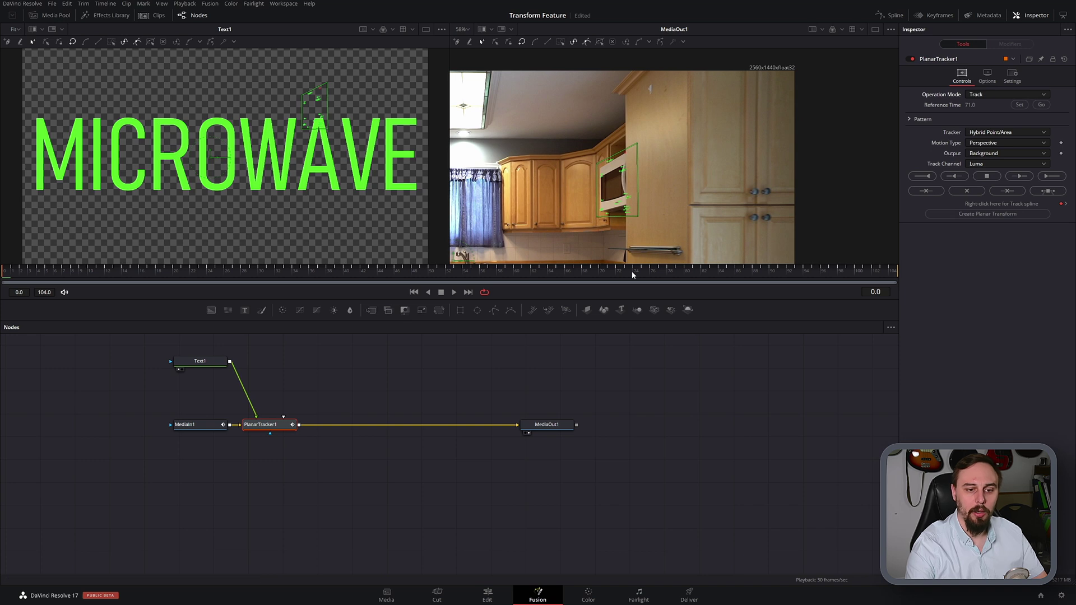
click(603, 275)
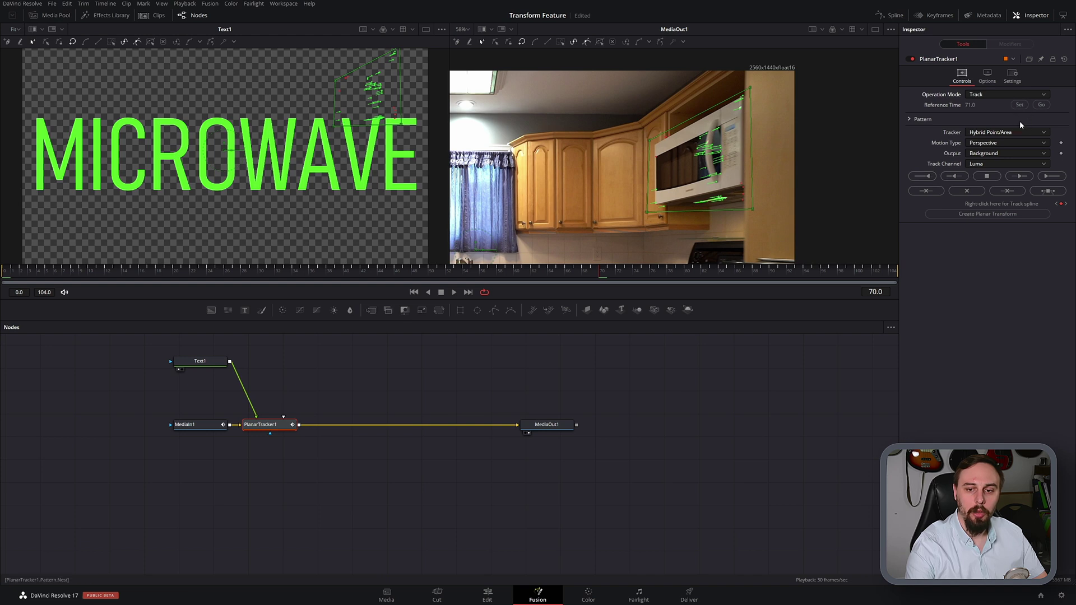
click(1018, 193)
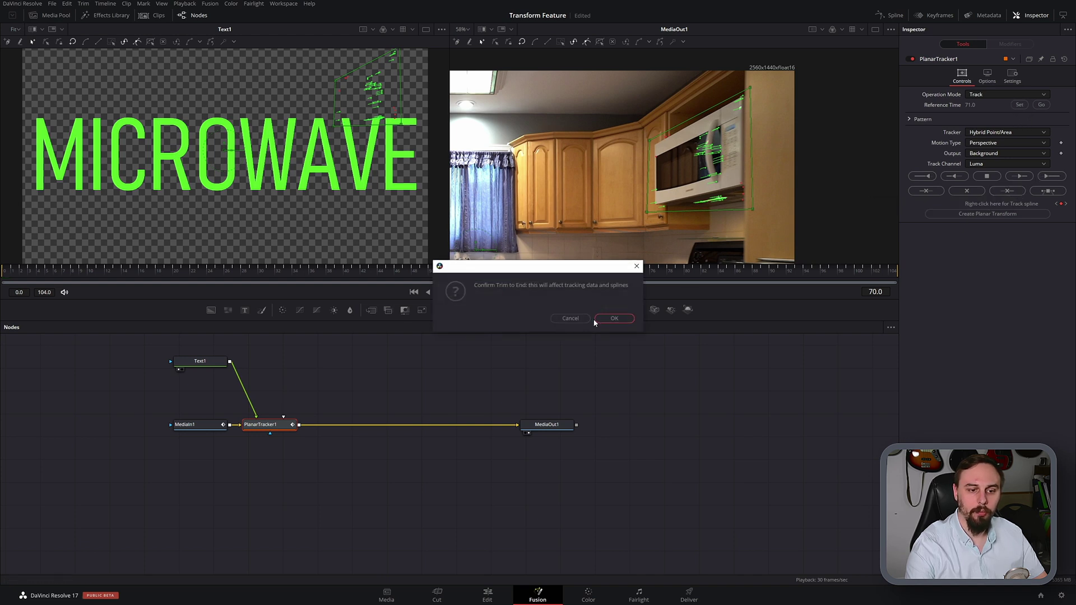
Trim and delete the old track, then set Motion Type to Translation, Rotation, Scale
click(621, 321)
click(967, 191)
click(616, 319)
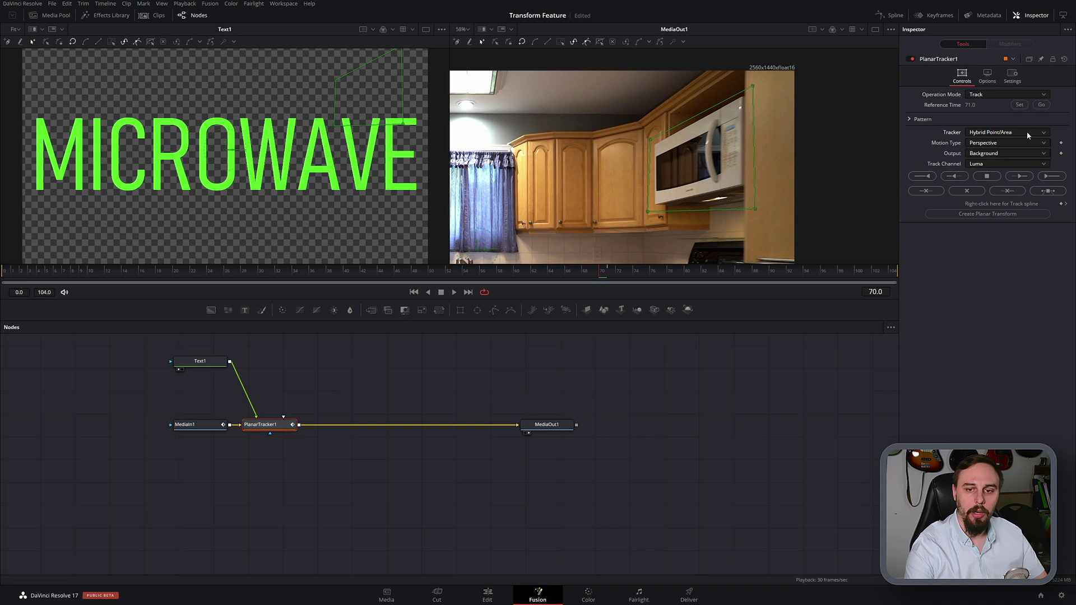
click(1009, 143)
click(1029, 175)
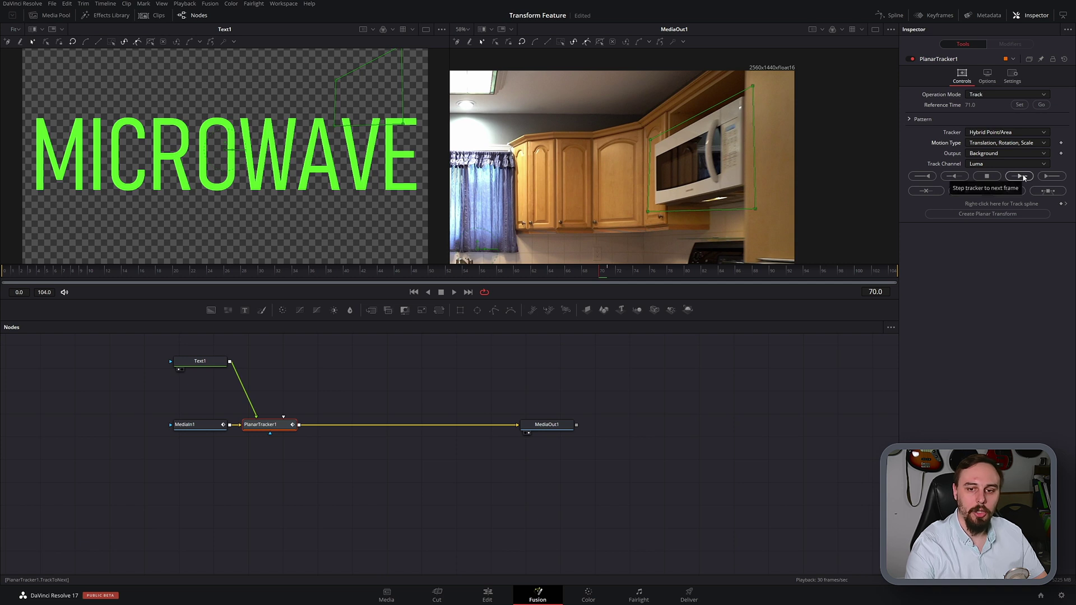
Make frame 70 the reference, track the door forward and backward, then switch to Corner Pin
click(1056, 177)
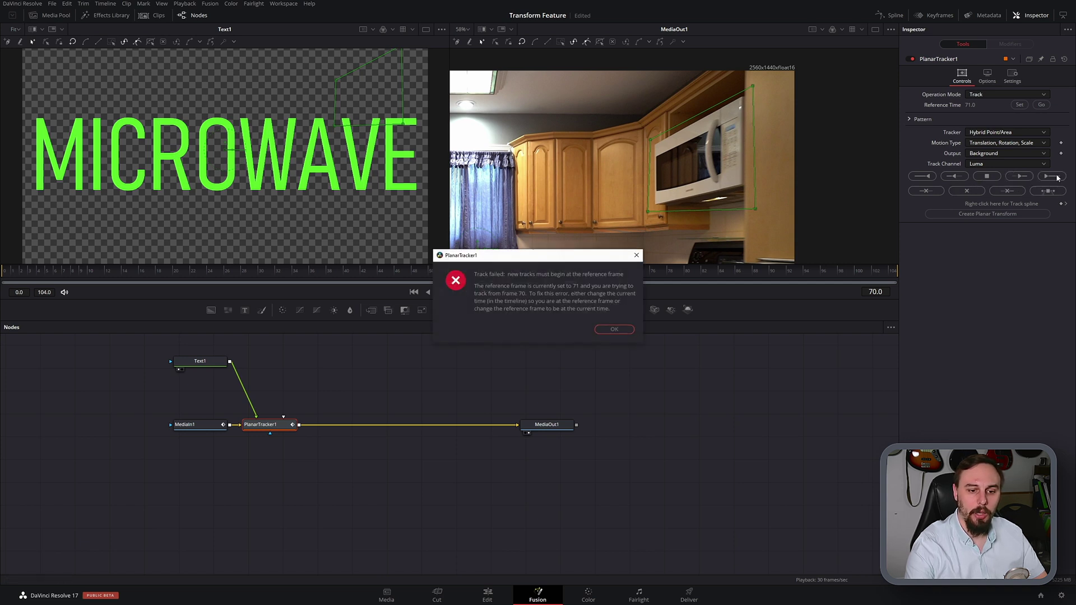
click(614, 331)
click(1020, 104)
click(1053, 180)
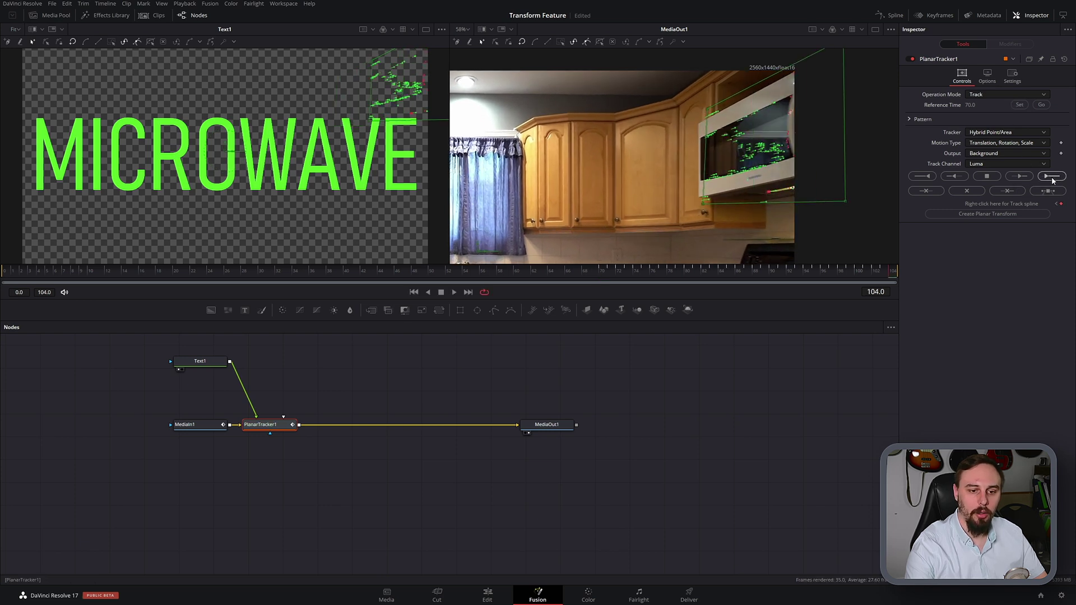
click(607, 270)
click(933, 177)
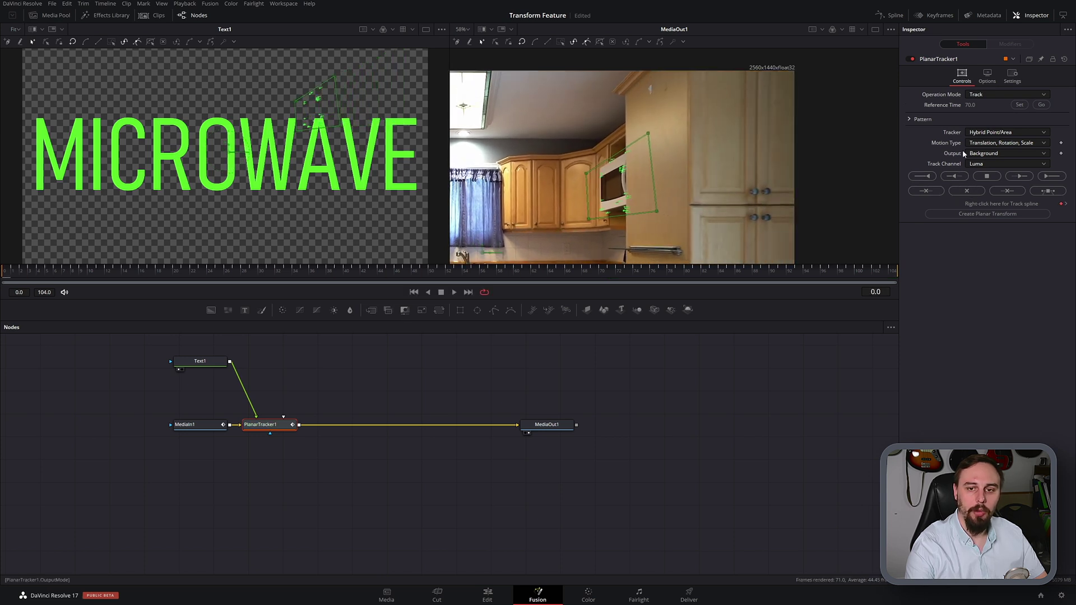
click(1011, 99)
click(1009, 115)
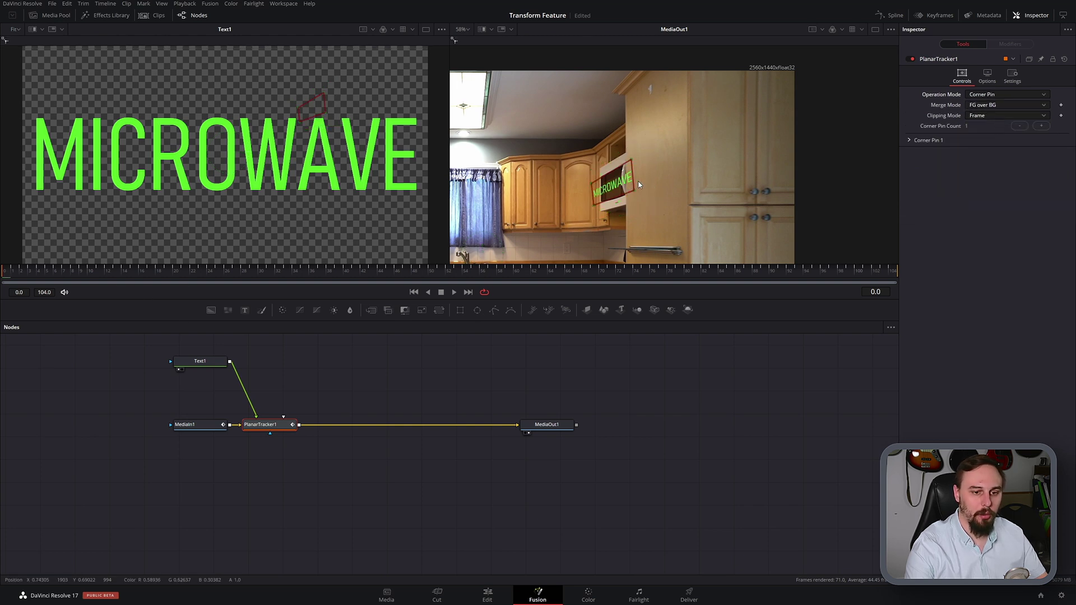
drag(553, 275, 601, 271)
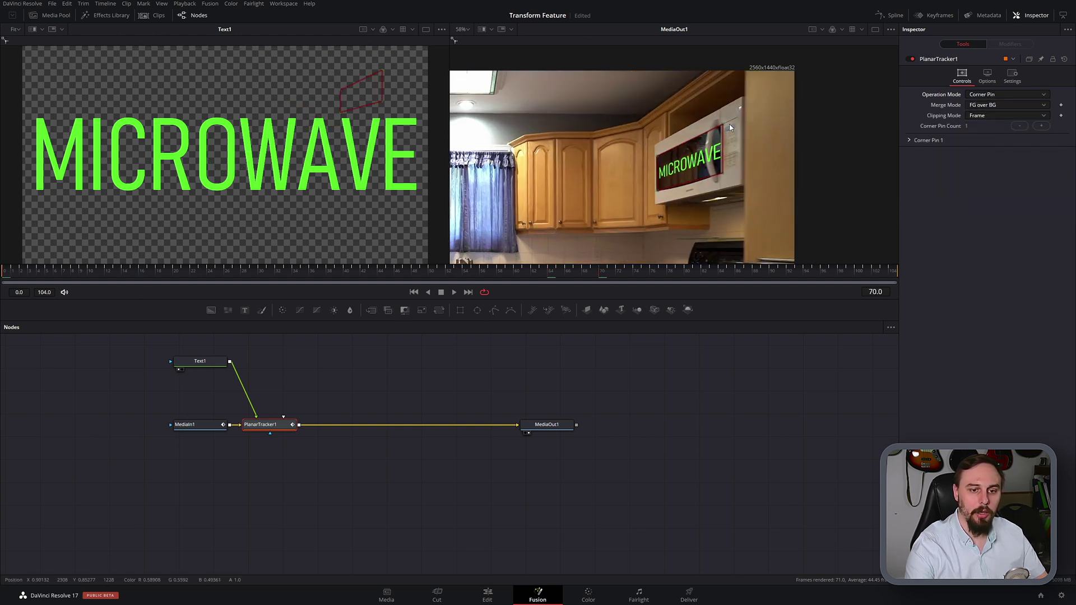
click(4, 271)
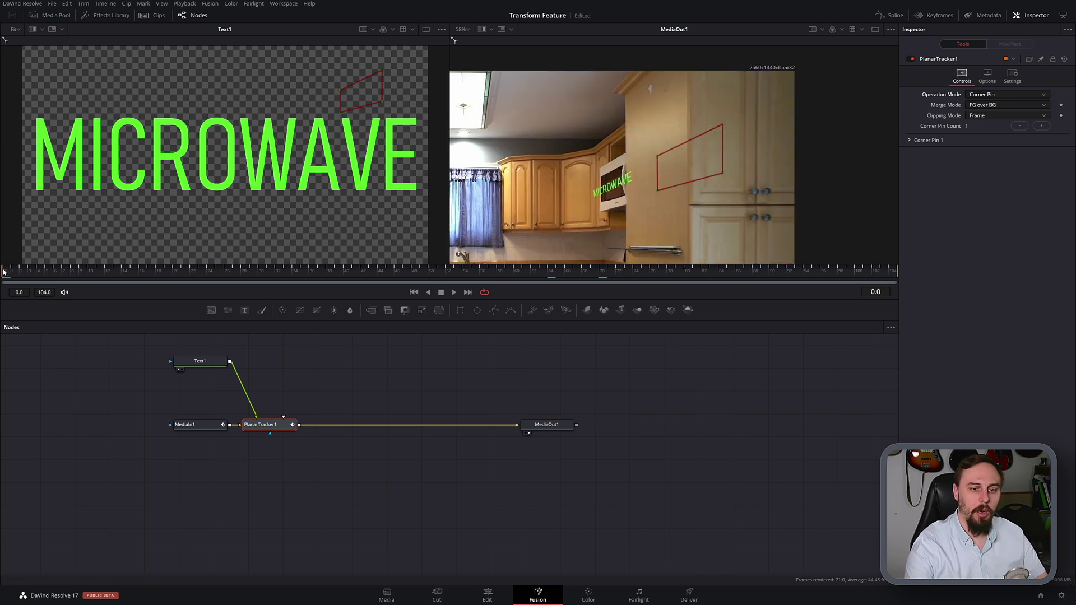
key(space)
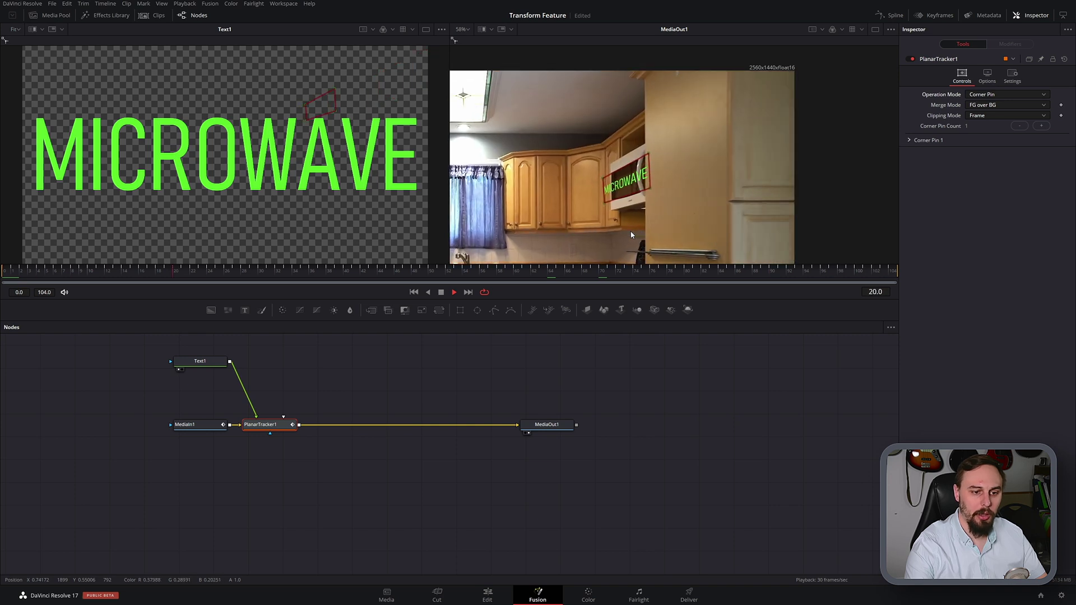
click(442, 292)
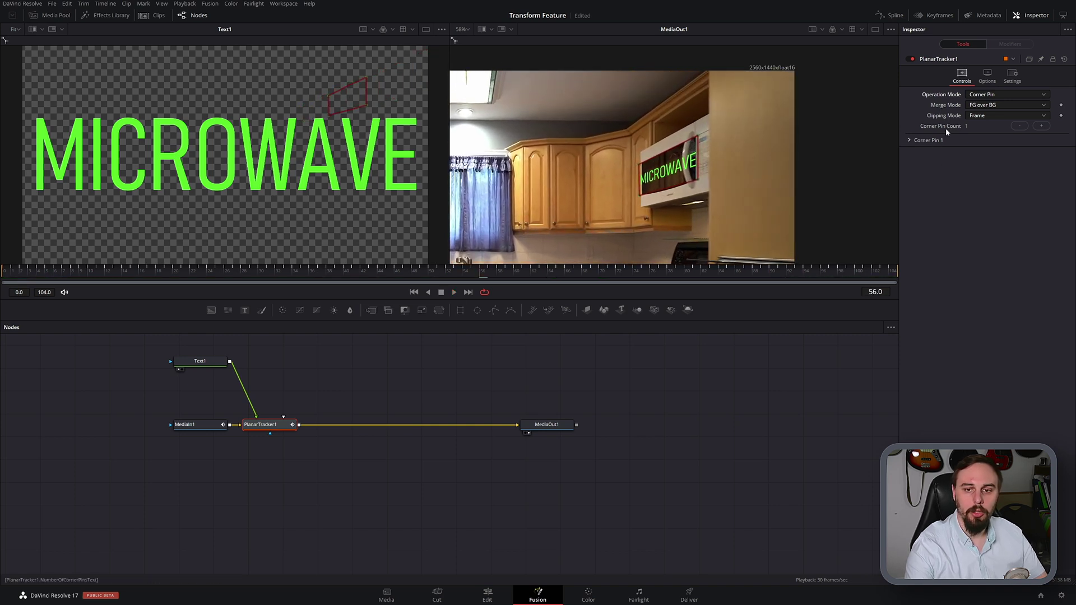
Change PlanarTracker1's Operation Mode from Corner Pin back to Track
click(992, 96)
click(989, 105)
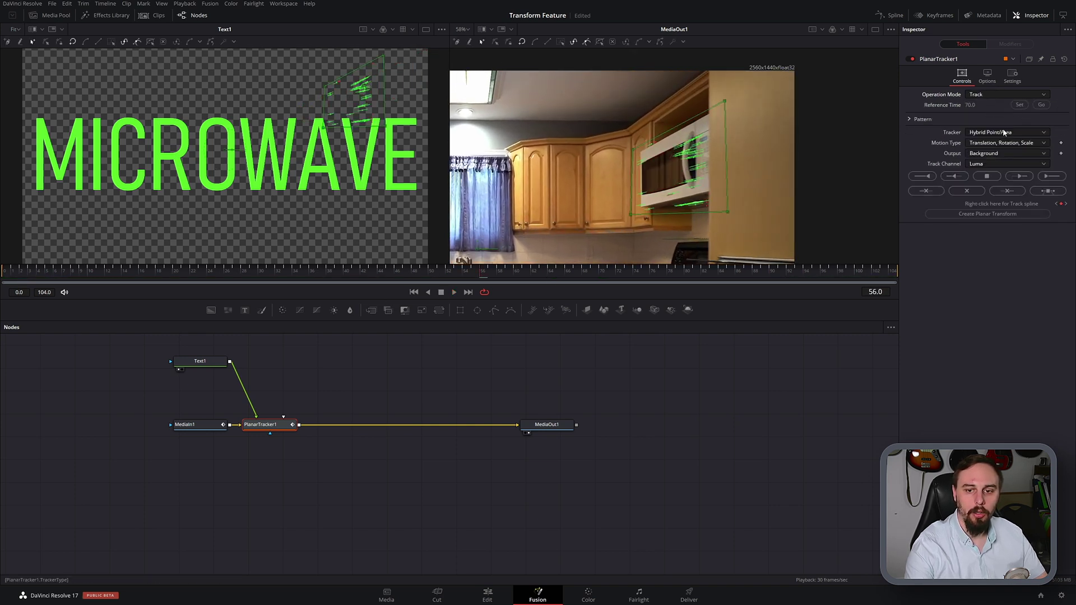